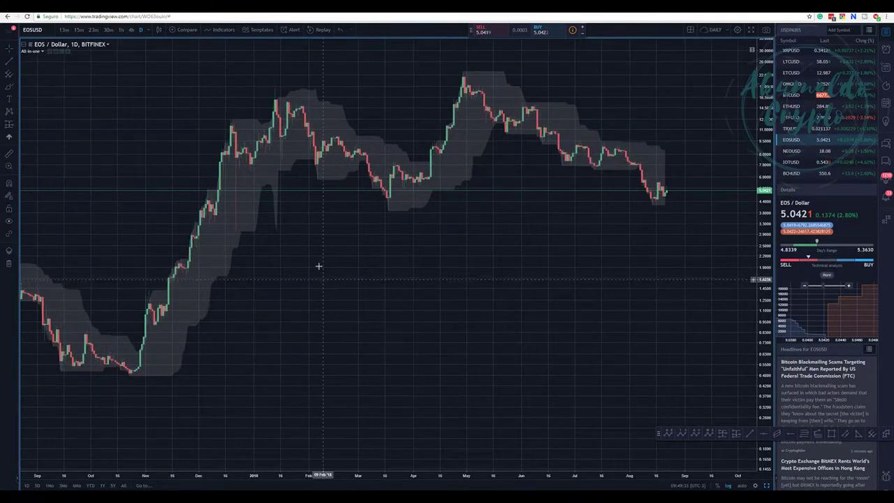
Step: Examine the EOS / Dollar daily chart's price history from July 2017 through August 2018
scroll(336, 254, "left", 2)
left_click_drag(345, 256, 314, 238)
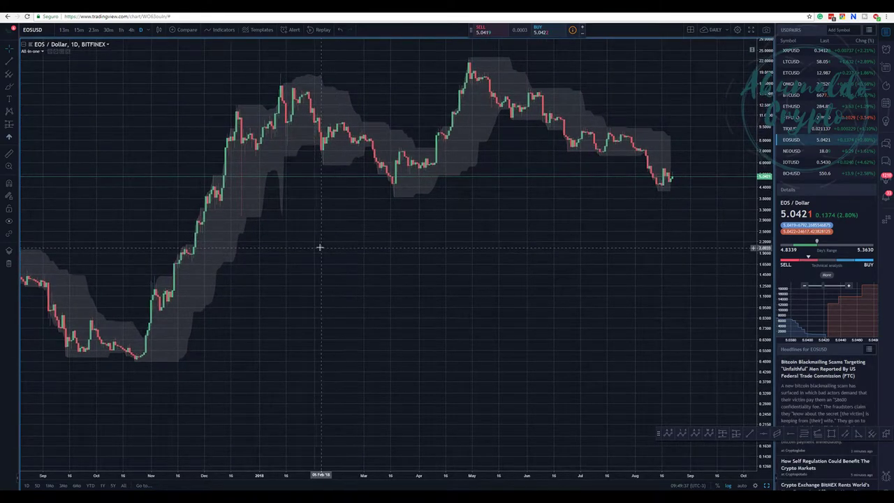
scroll(324, 218, "down", 2)
scroll(324, 217, "left", 4)
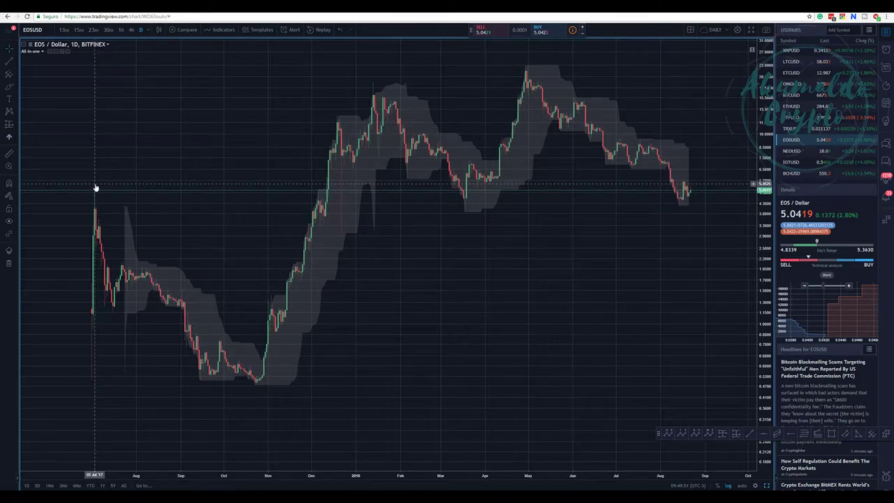
scroll(363, 259, "up", 3)
left_click_drag(459, 275, 343, 256)
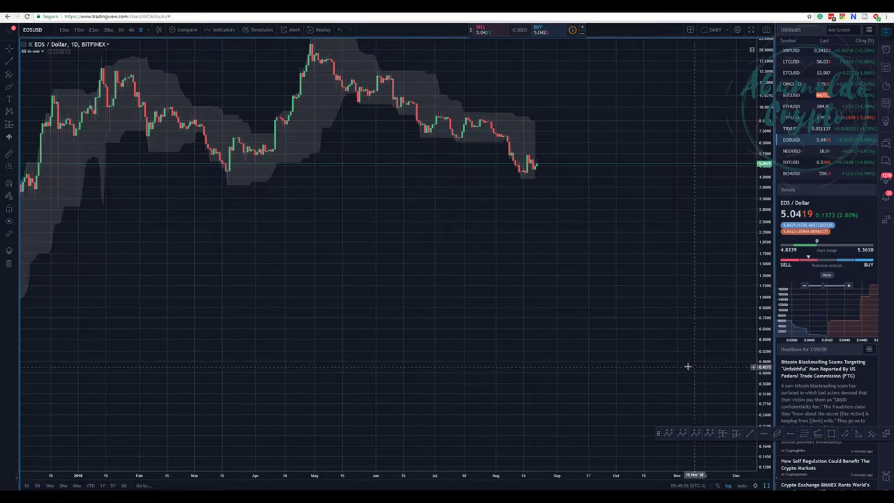
left_click_drag(484, 262, 715, 259)
scroll(698, 268, "up", 1)
scroll(695, 267, "down", 4)
left_click_drag(538, 311, 438, 299)
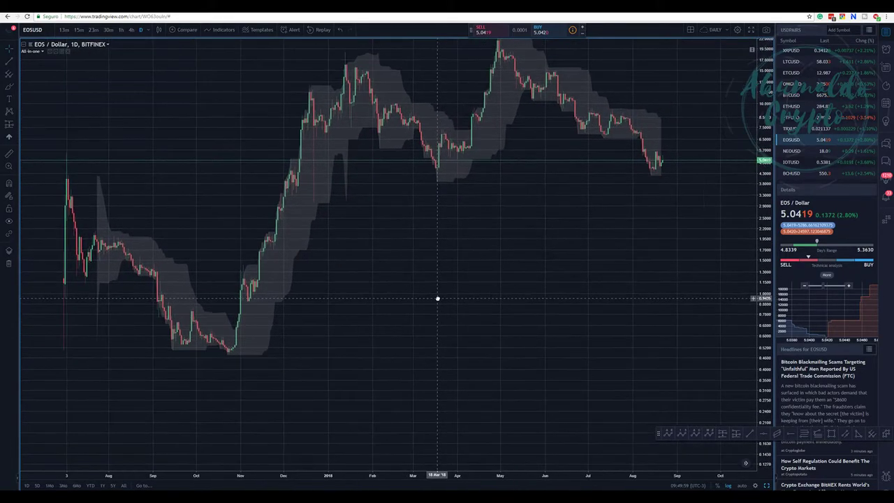
left_click_drag(347, 217, 421, 247)
left_click_drag(525, 265, 481, 266)
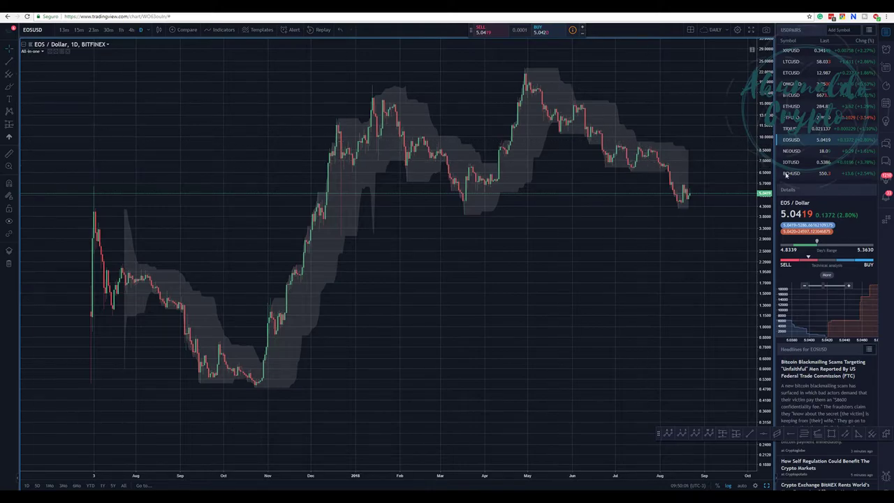
Step: Draw a white polyline tracing the price swings from the July 2017 high through the late-October low to the January 2018 peak
left_click(848, 432)
left_click(89, 186)
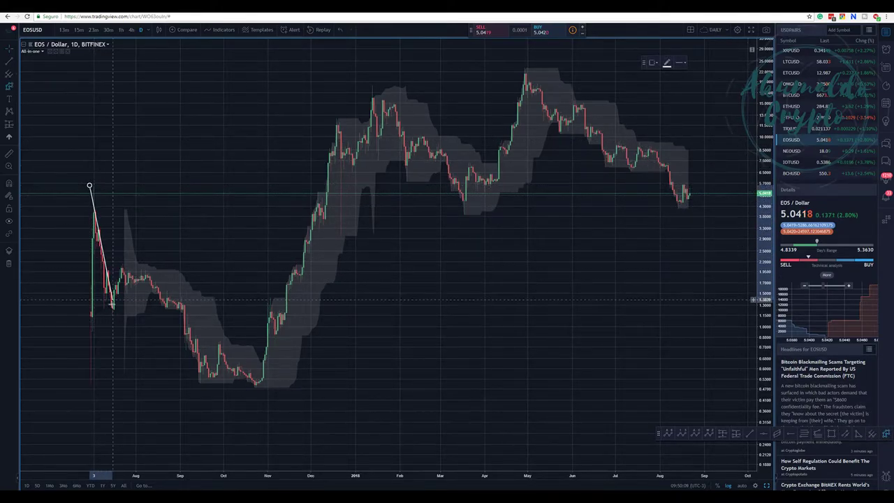
left_click(112, 310)
left_click(124, 266)
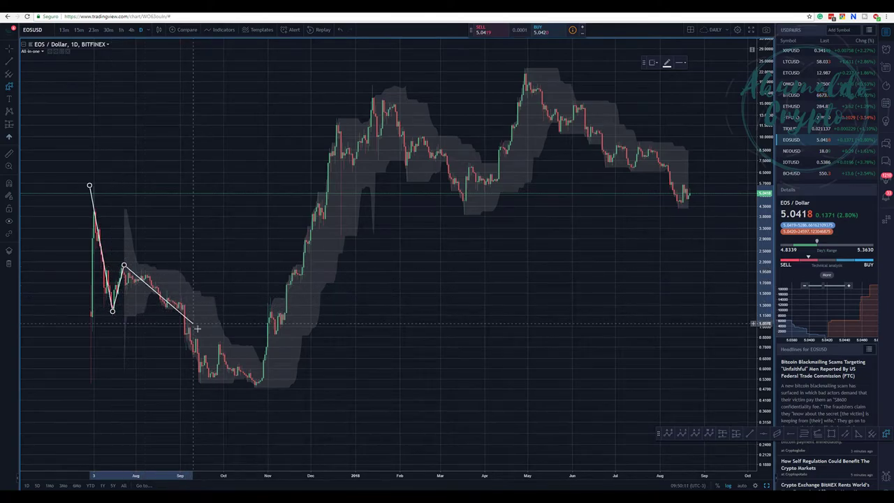
left_click(215, 378)
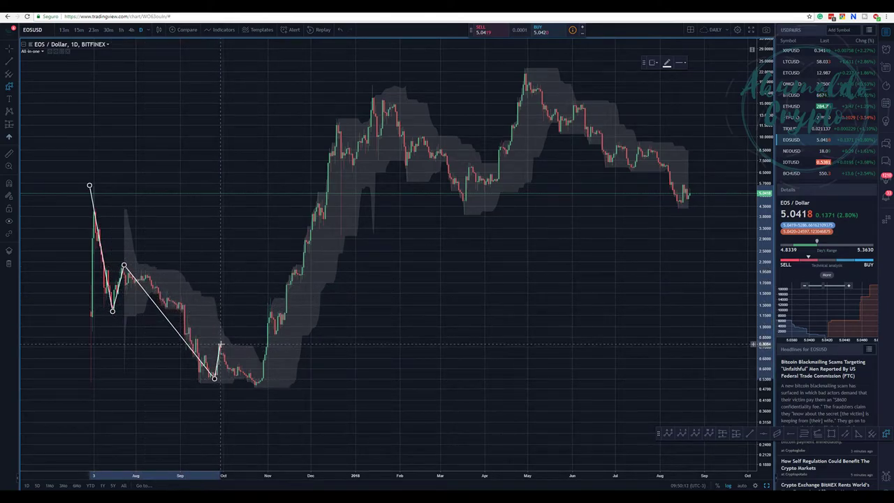
left_click(220, 345)
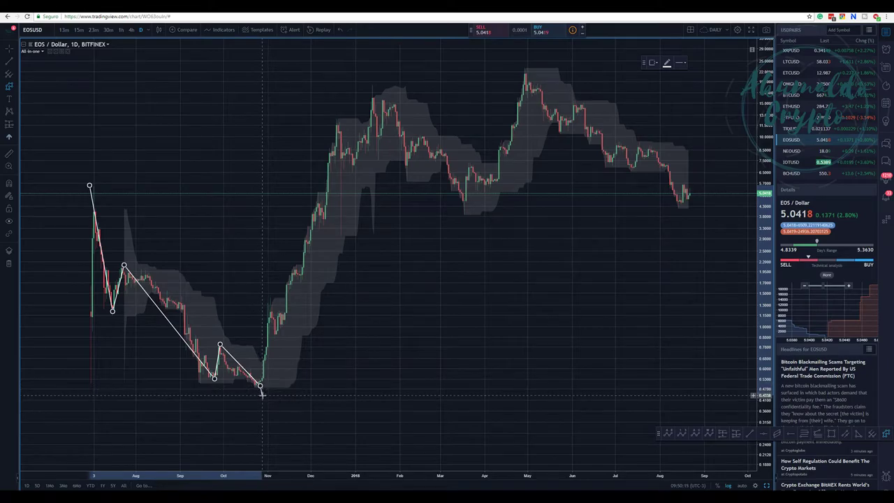
left_click(260, 385)
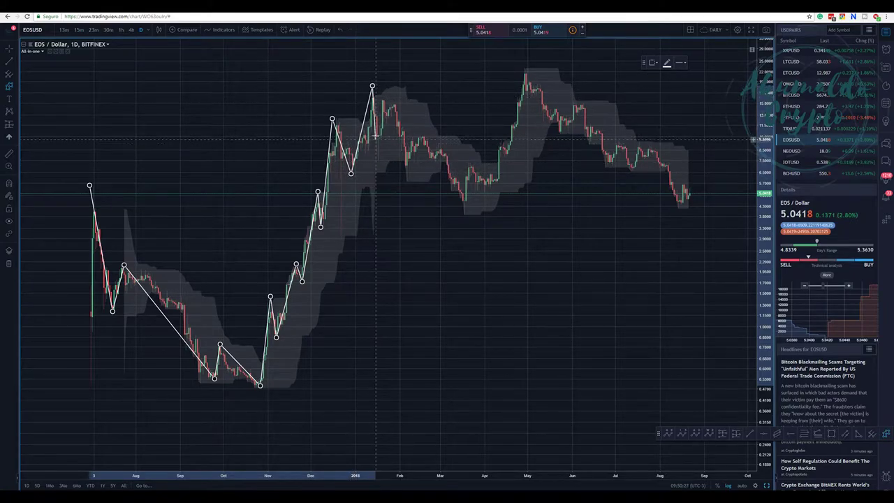
left_click(372, 85)
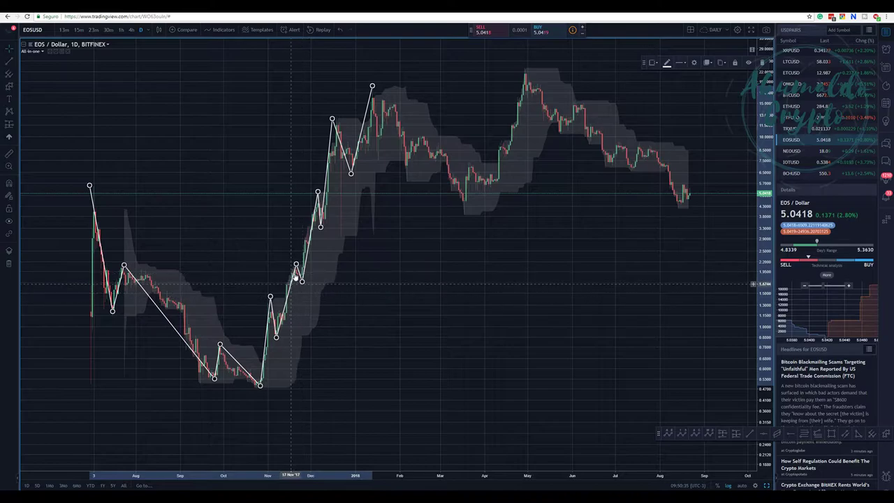
Step: Align the polyline's December peak, July starting point and September low vertices with the matching candles
left_click_drag(333, 119, 339, 118)
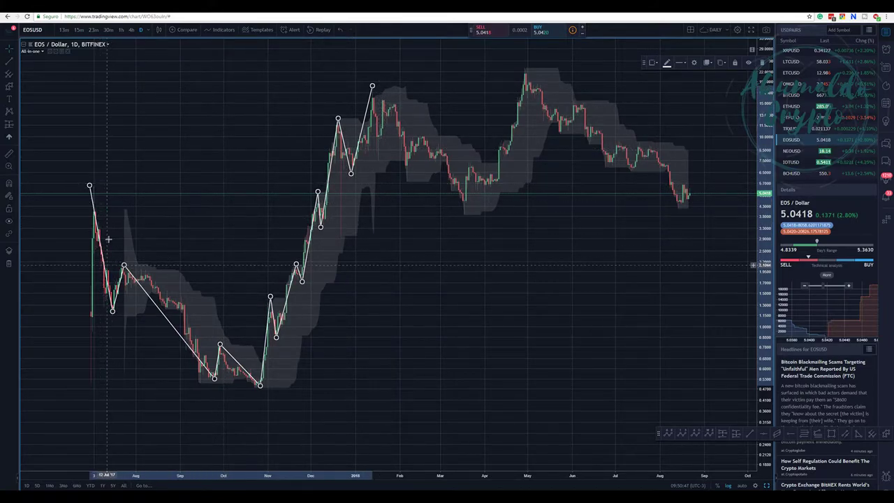
left_click_drag(89, 185, 94, 189)
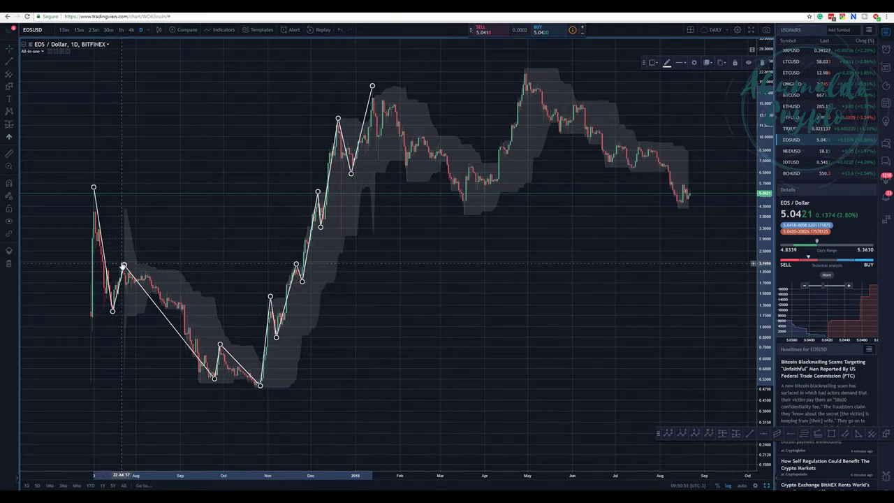
left_click_drag(213, 378, 201, 383)
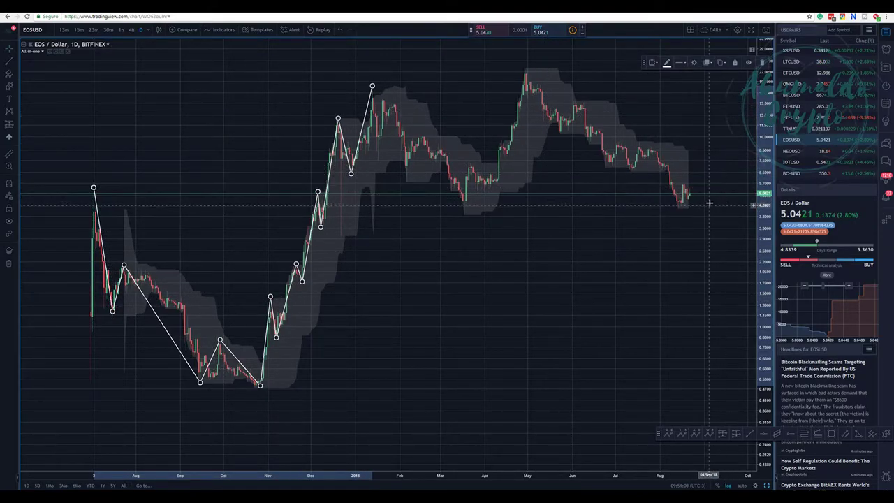
Step: Place a five-point Elliott impulse wave below the 2018 candles, from about 0.32 in February to about 5.7 in early July
left_click_drag(589, 241, 507, 228)
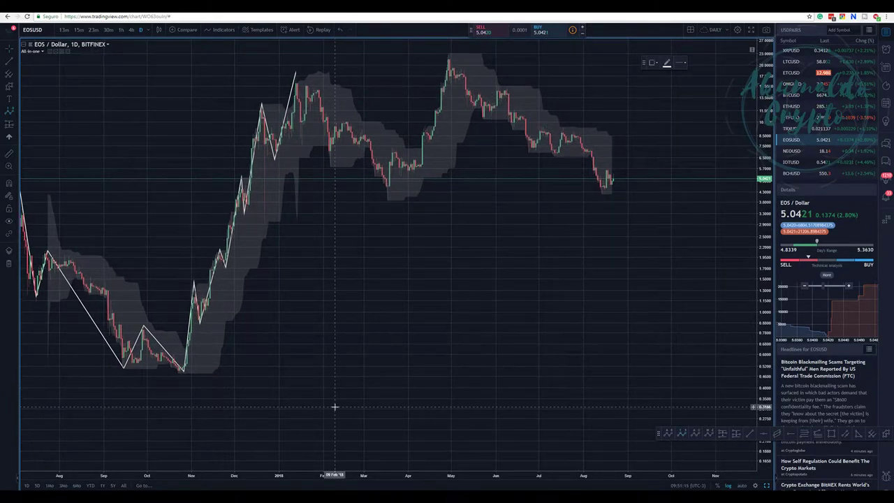
left_click(377, 308)
left_click(407, 354)
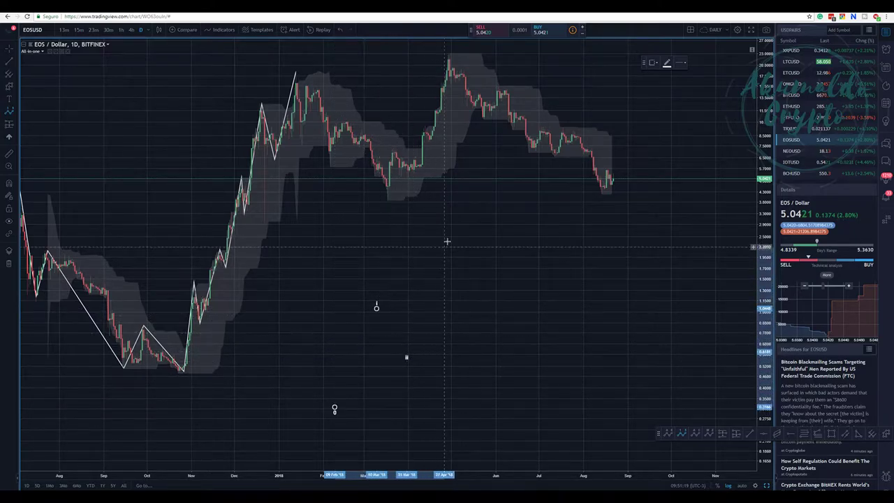
left_click(476, 208)
left_click(510, 259)
left_click(545, 166)
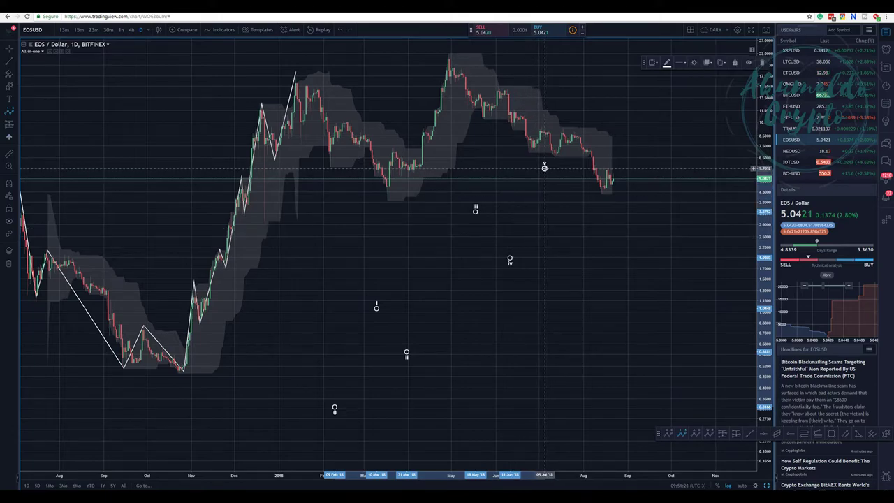
Step: Show the Elliott wave's connecting lines and move point ii to about 0.54 on 04 Apr '18
left_click(694, 63)
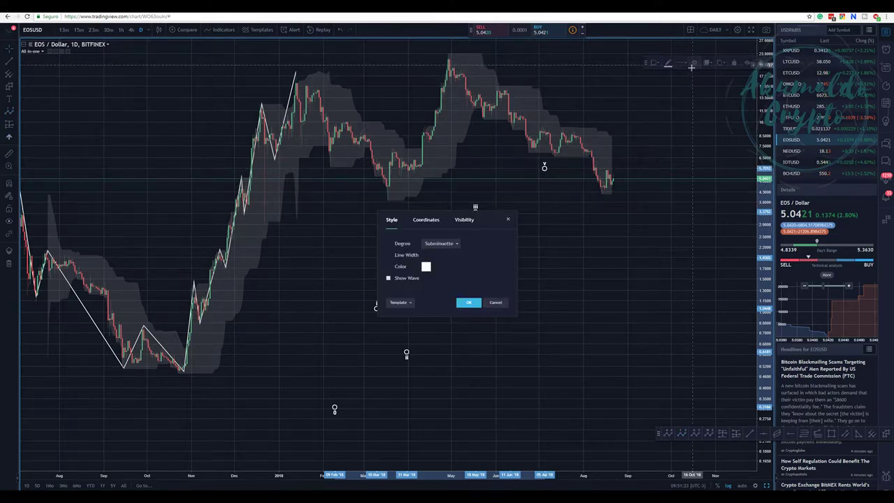
left_click(466, 301)
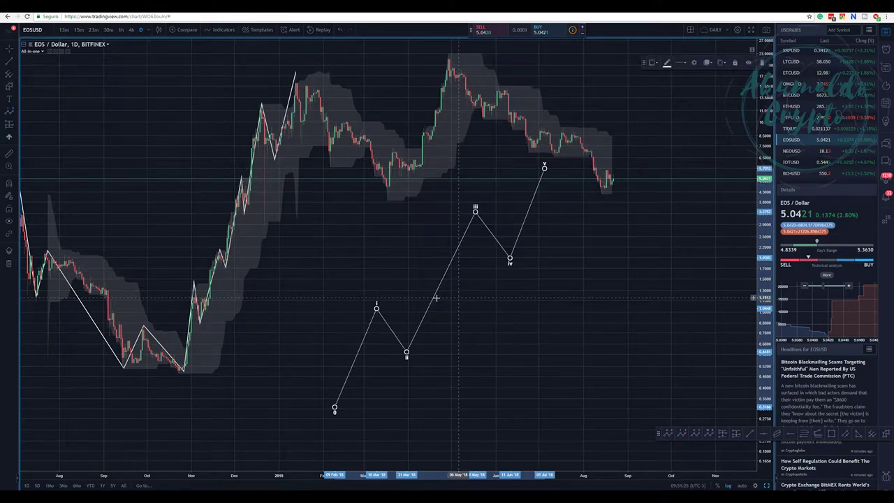
left_click_drag(406, 351, 412, 364)
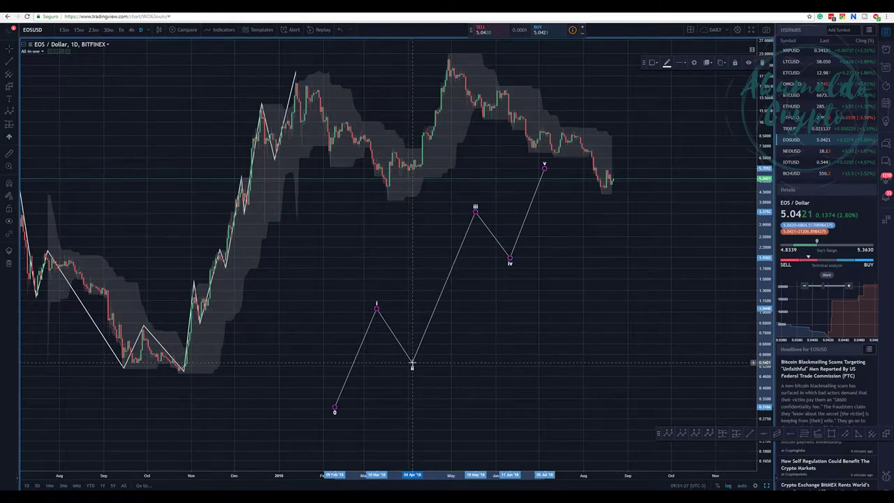
Step: Move the whole Elliott wave pattern slightly up, so that point 0 sits at about 0.57
scroll(552, 227, "up", 2)
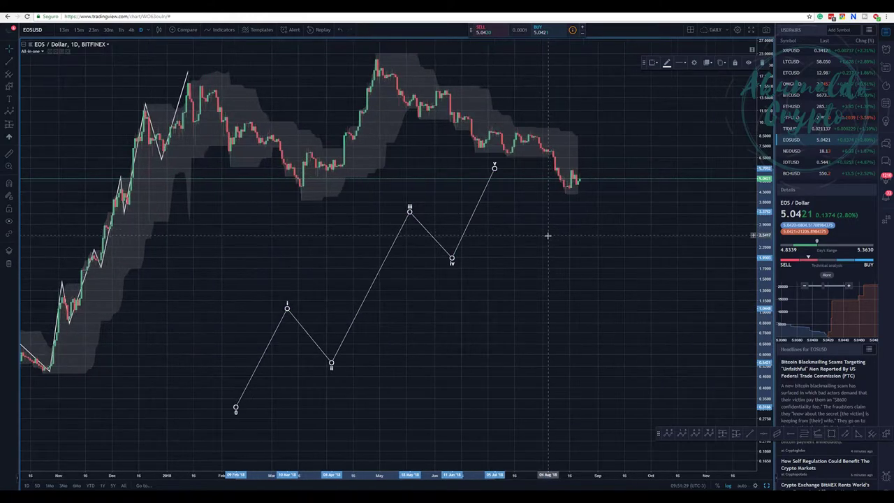
scroll(544, 236, "down", 2)
scroll(531, 242, "up", 1)
mouse_move(424, 245)
left_mouse_down()
mouse_move(450, 227)
mouse_move(466, 239)
mouse_move(373, 226)
left_mouse_up()
left_click(433, 234)
mouse_move(434, 234)
left_mouse_down()
mouse_move(489, 245)
mouse_move(437, 224)
left_mouse_up()
scroll(373, 226, "down", 2)
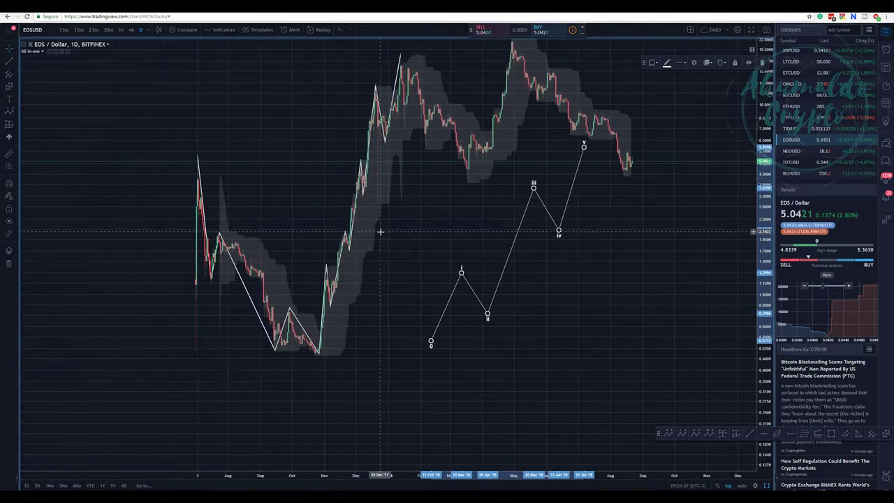
Step: Lower the Elliott wave's starting point 0 to about 0.50 in early February 2018
scroll(367, 229, "up", 2)
mouse_move(515, 162)
left_mouse_down()
mouse_move(535, 167)
mouse_move(520, 180)
left_mouse_up()
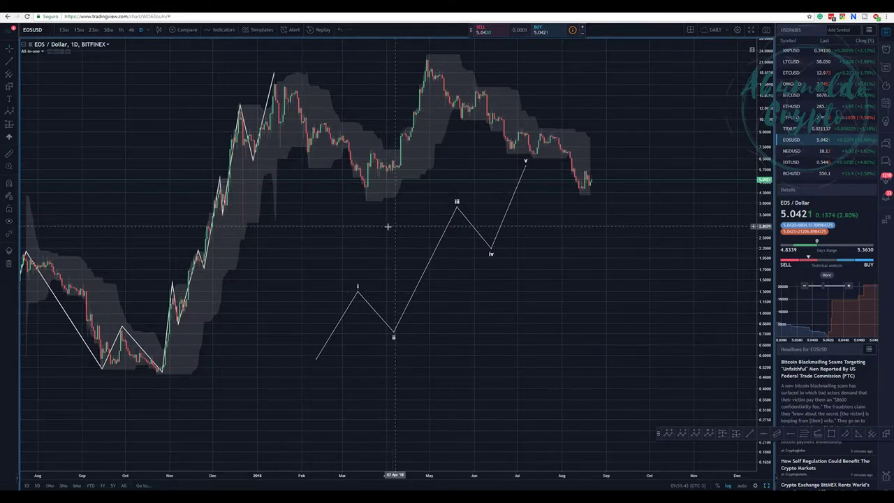
left_click_drag(381, 274, 437, 217)
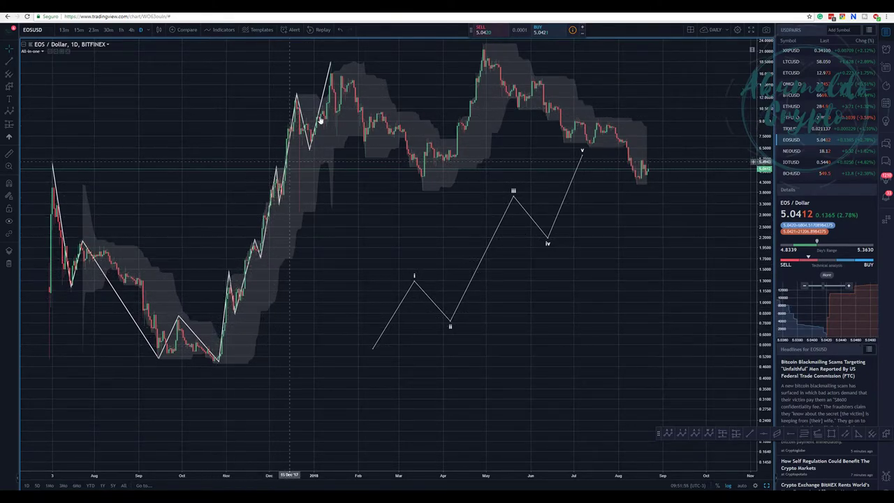
left_click_drag(372, 349, 368, 361)
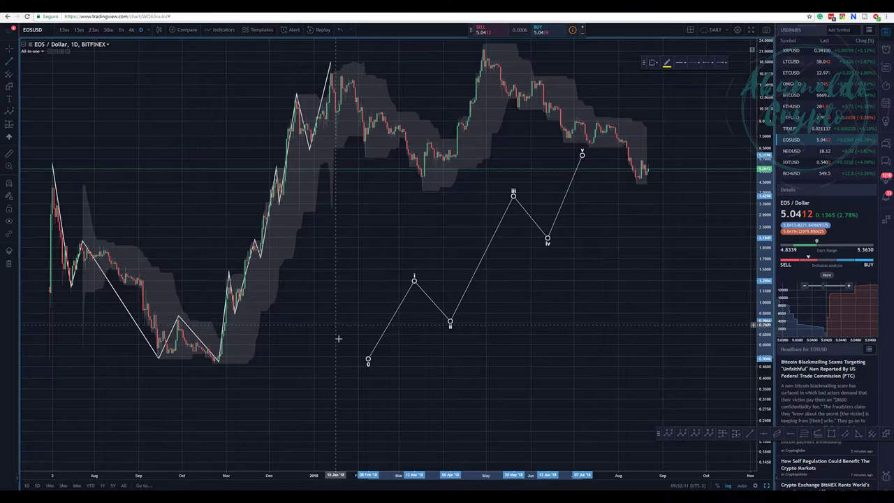
Step: Draw a dashed yellow trend line through the Elliott wave, from just before point 0 to just beyond point v
left_click(349, 363)
left_click(598, 147)
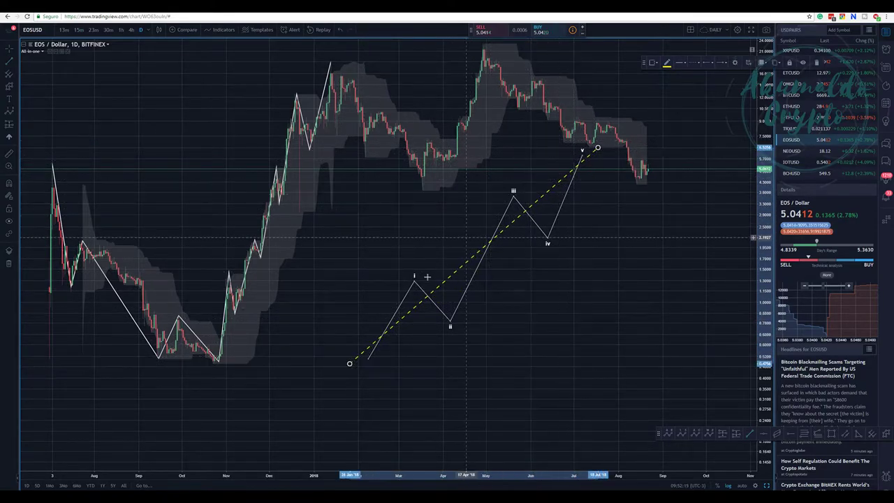
left_click(449, 321)
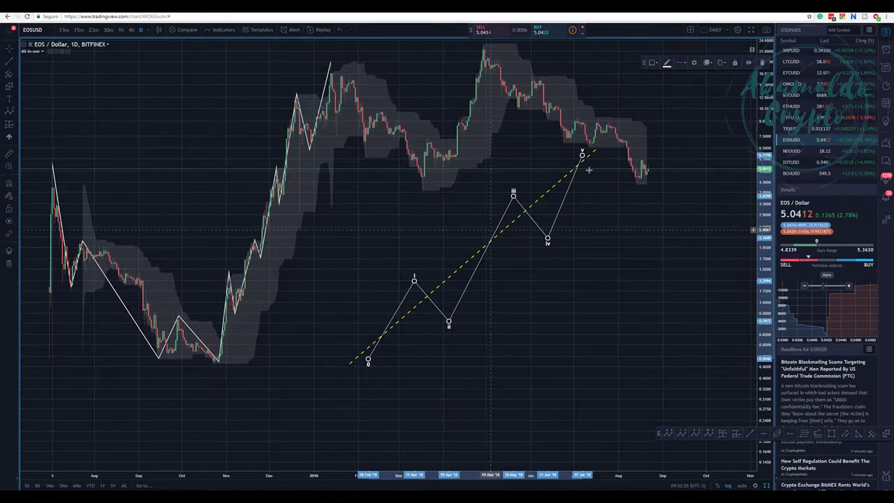
left_click(561, 180)
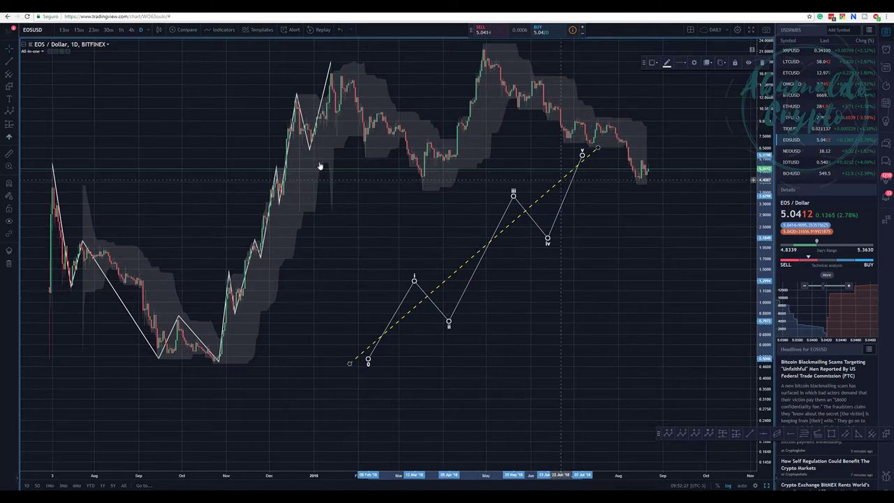
Step: Draw a zigzag polyline of sub-waves along the Elliott wave from point 0 to v, and shift its endpoint slightly past v
left_click(9, 87)
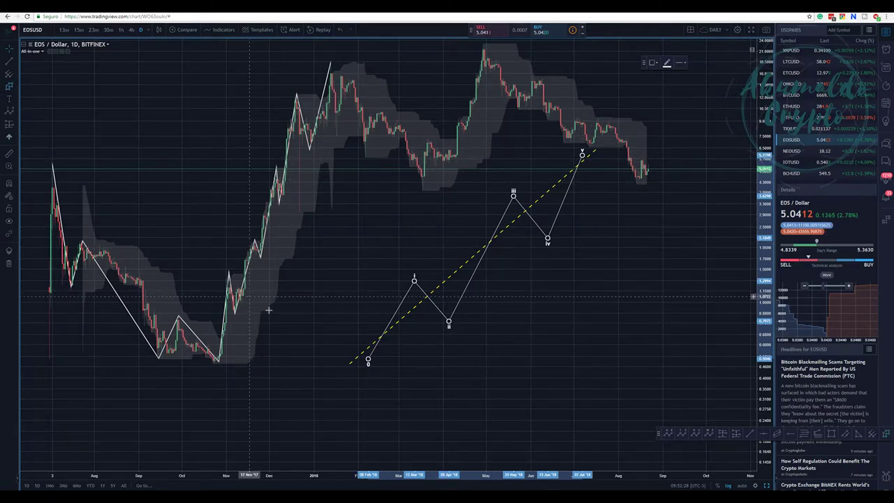
left_click(369, 357)
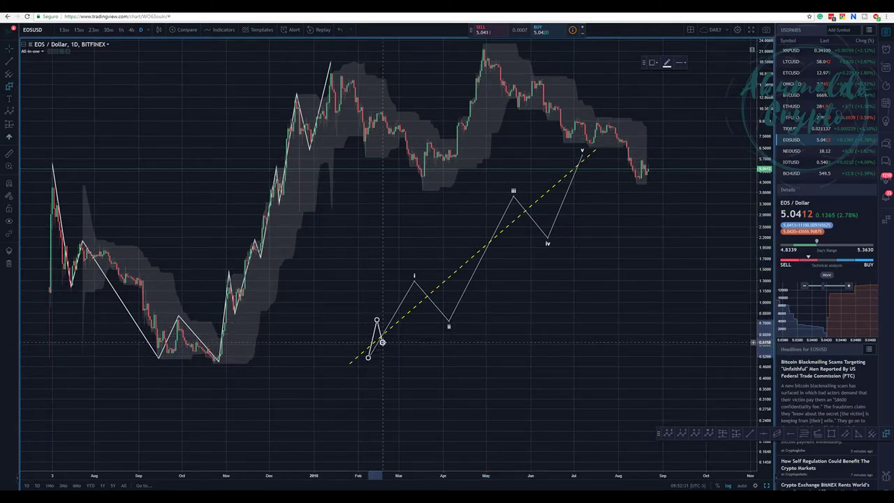
left_click(383, 341)
left_click(408, 303)
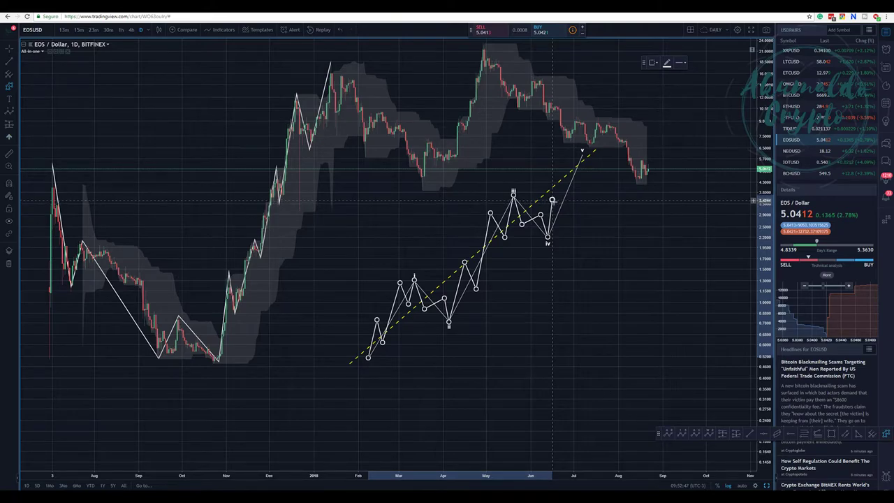
left_click(565, 216)
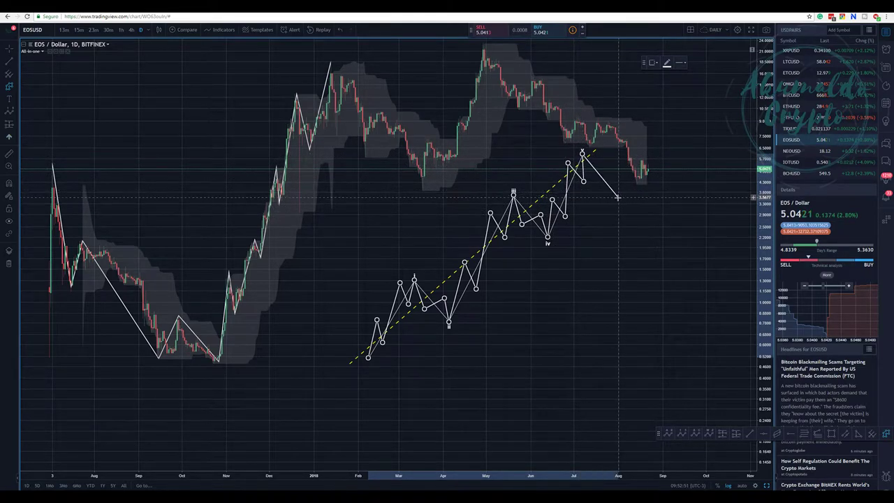
left_click(583, 153)
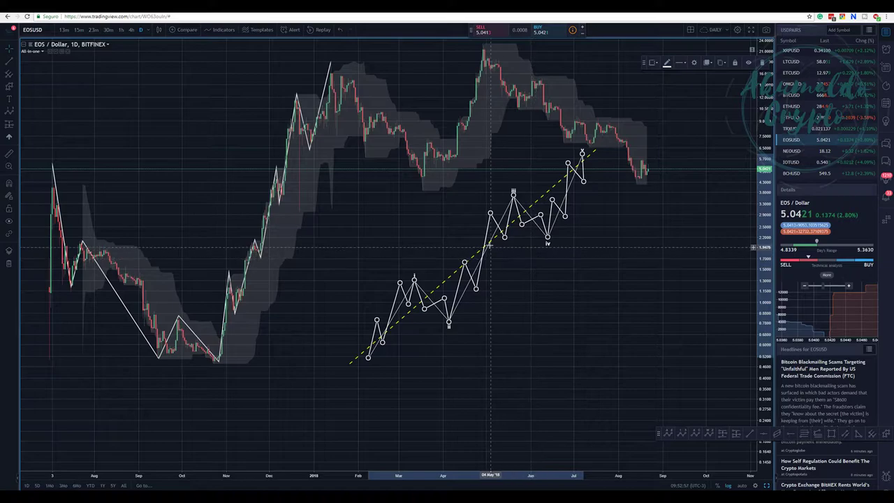
left_click_drag(507, 314, 452, 314)
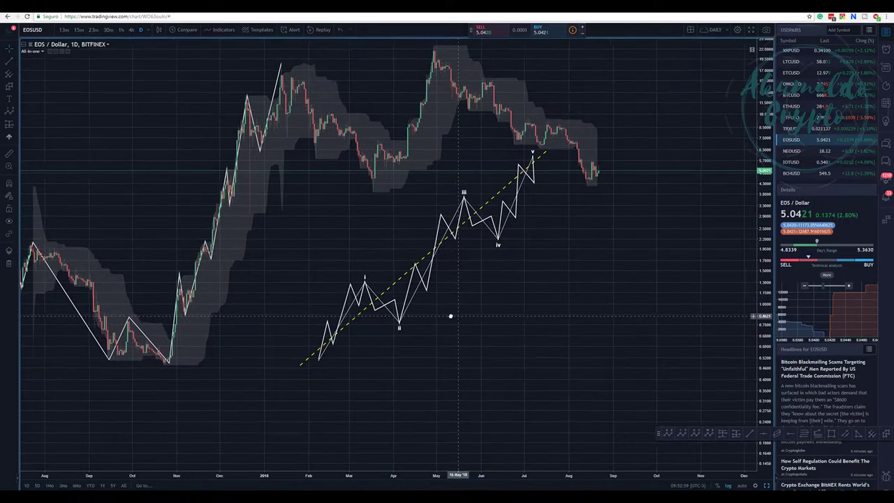
left_click(534, 152)
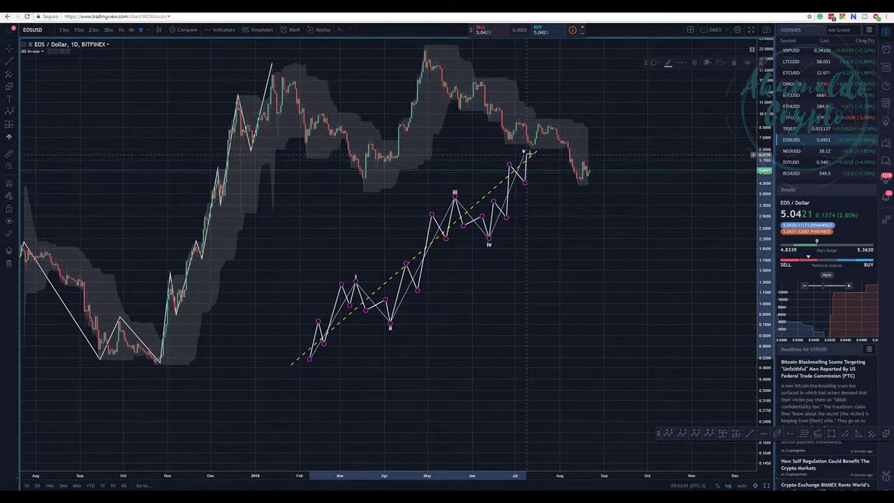
Step: Align the end of the sub-wave zigzag polyline with point v of the Elliott wave
left_click_drag(534, 152, 537, 148)
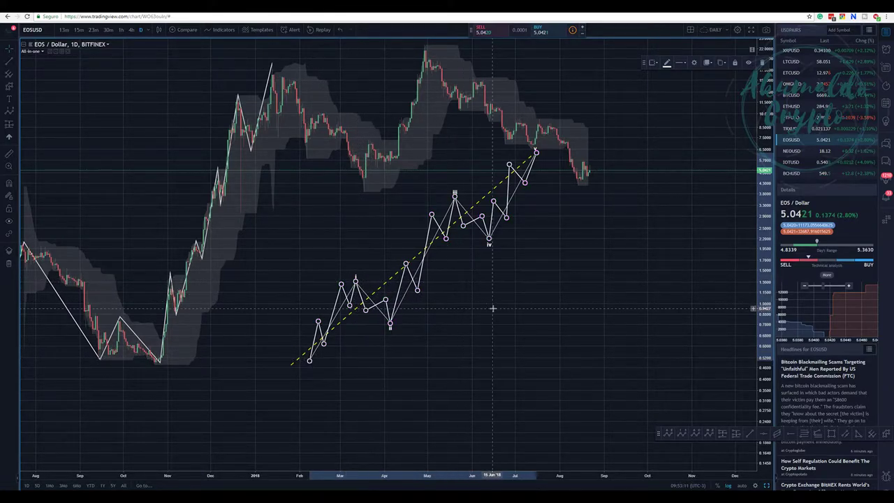
left_click(405, 247)
left_click(456, 192)
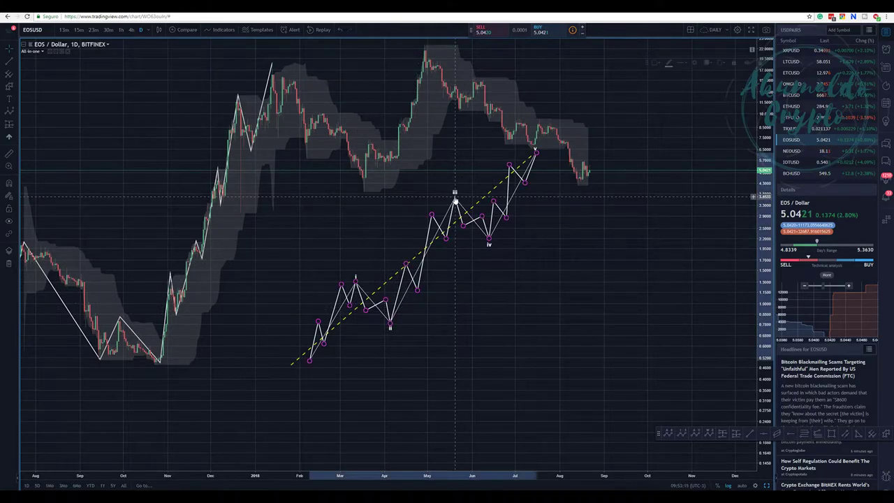
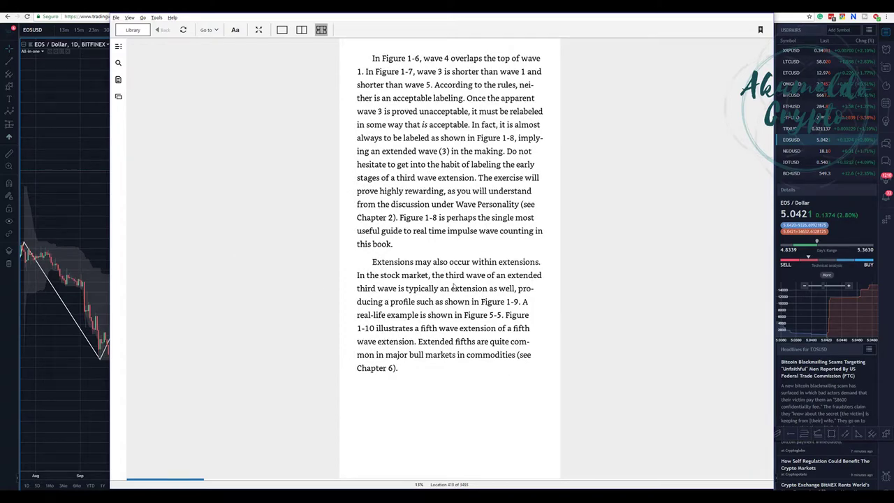
Step: Page back through the Elliott wave e-book to the bull and bear market extension diagrams, and switch back to the chart
left_click(288, 275)
left_click(287, 274)
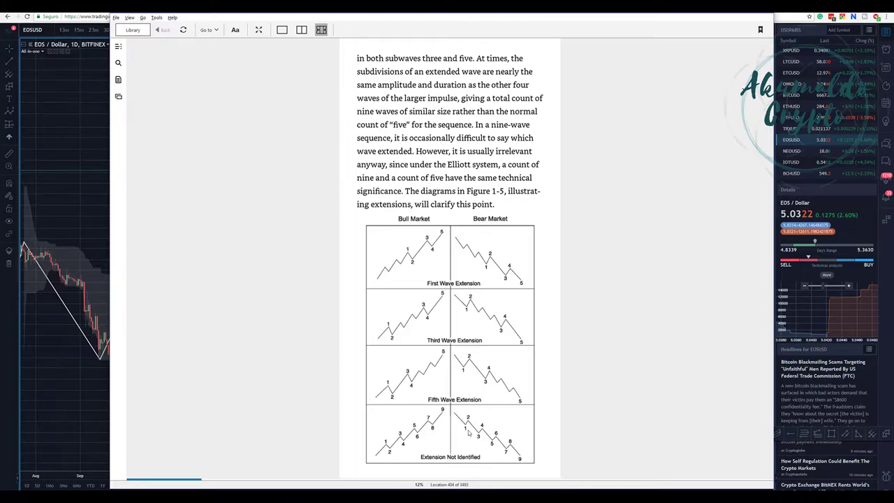
key("alt+Tab")
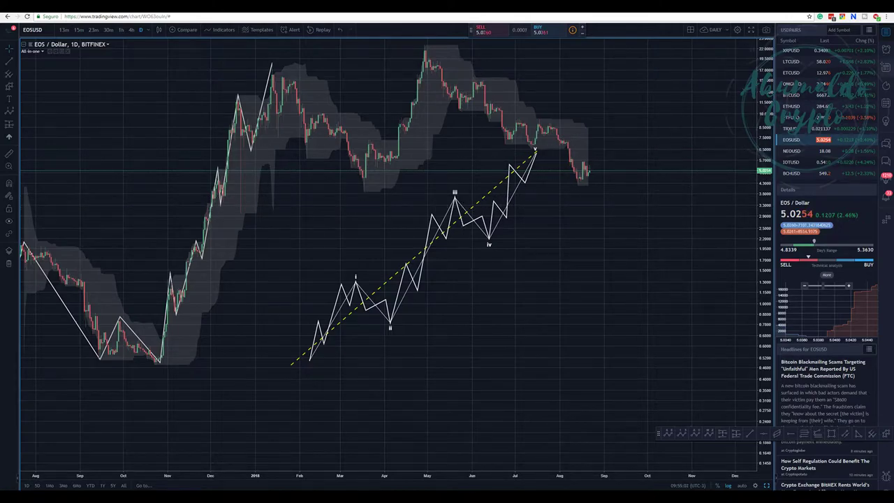
Step: Hide the watchlist panel and draw a Fibonacci retracement from point 0 at about 0.50 to the wave i high at about 1.32
left_click(886, 32)
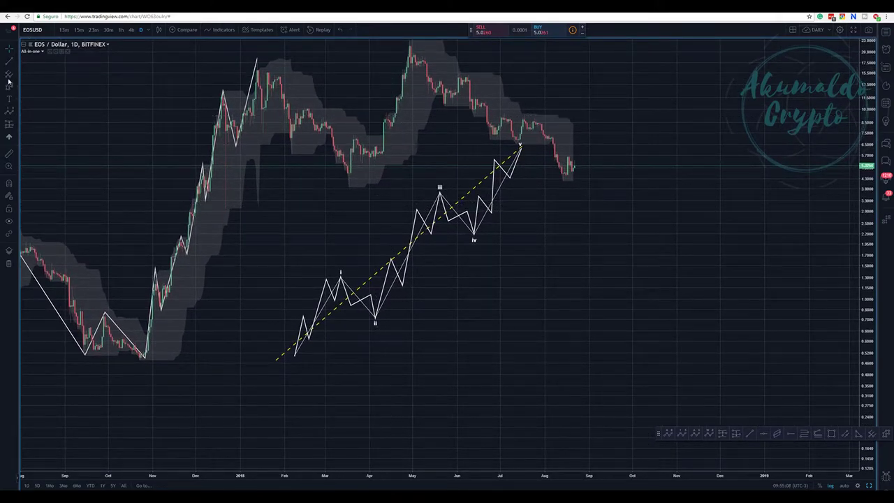
left_click(804, 433)
left_click(298, 356)
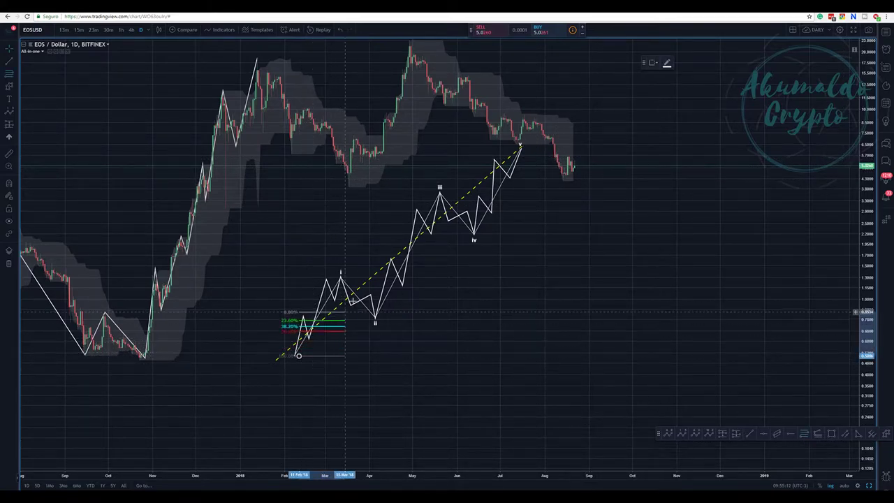
left_click(412, 276)
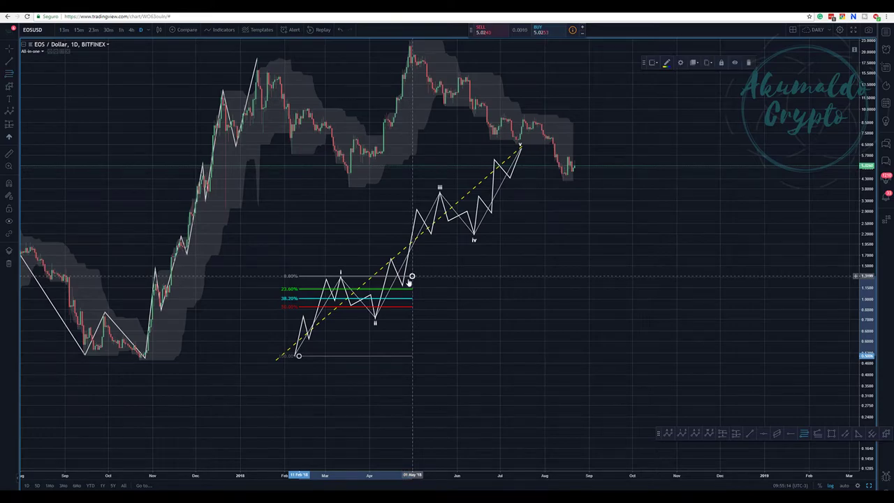
left_click_drag(298, 357, 299, 355)
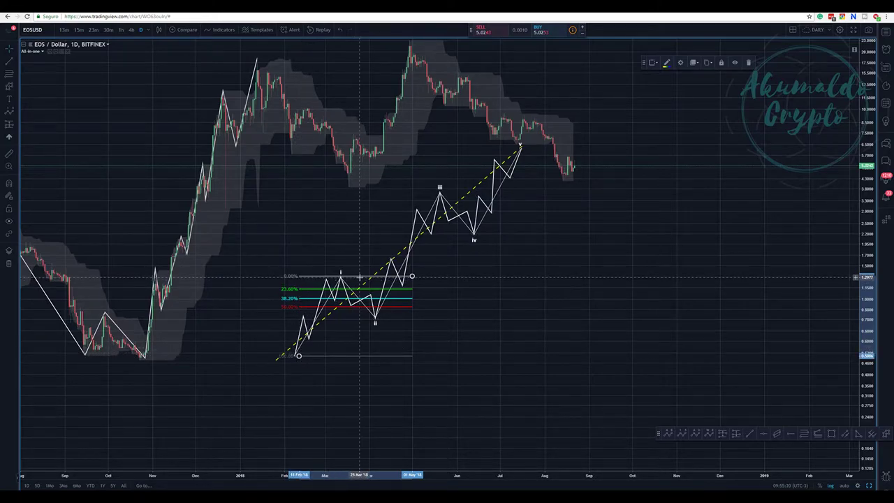
Step: Enable the 0.618, 0.65, 0.786 and 0.887 levels in the retracement's style settings
right_click(361, 280)
left_click(374, 289)
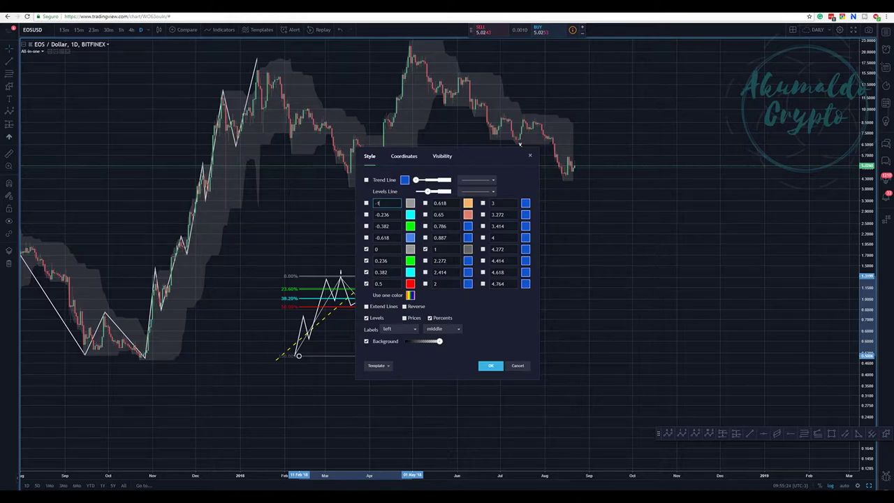
left_click(425, 204)
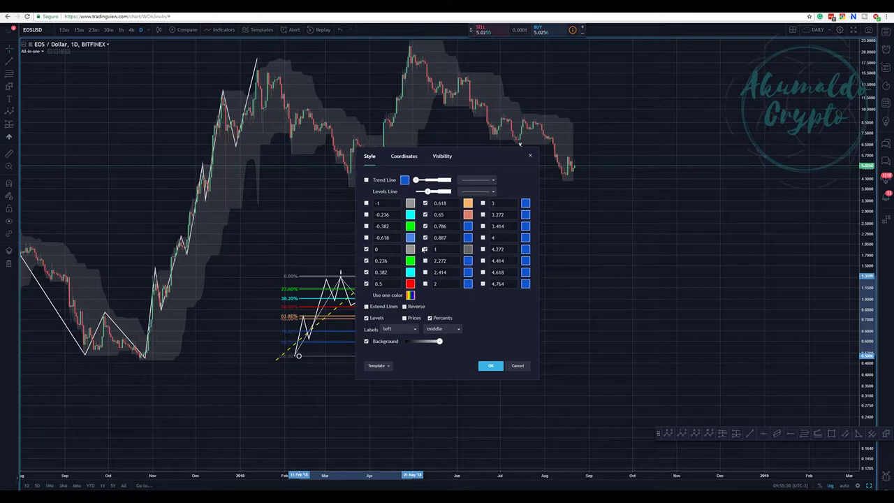
left_click(489, 366)
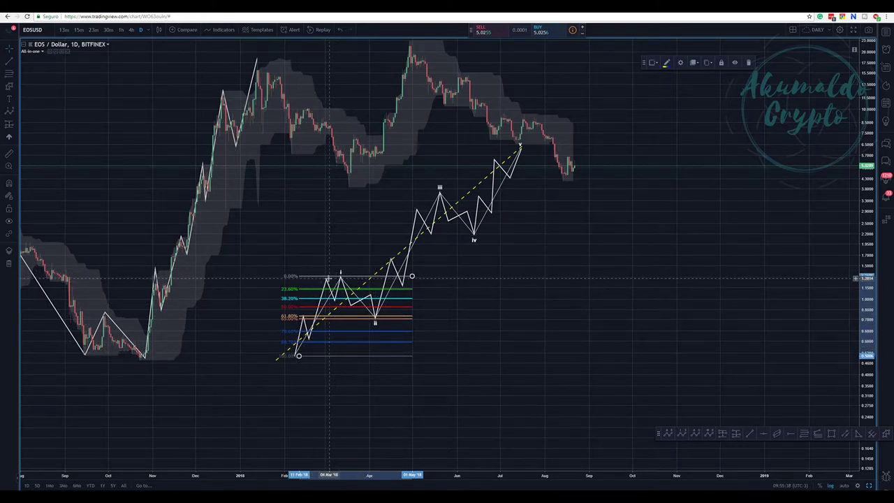
Step: Shift the Fibonacci retracement earlier in time, so that it spans late January to mid-April 2018 at the same price levels
left_click(326, 287)
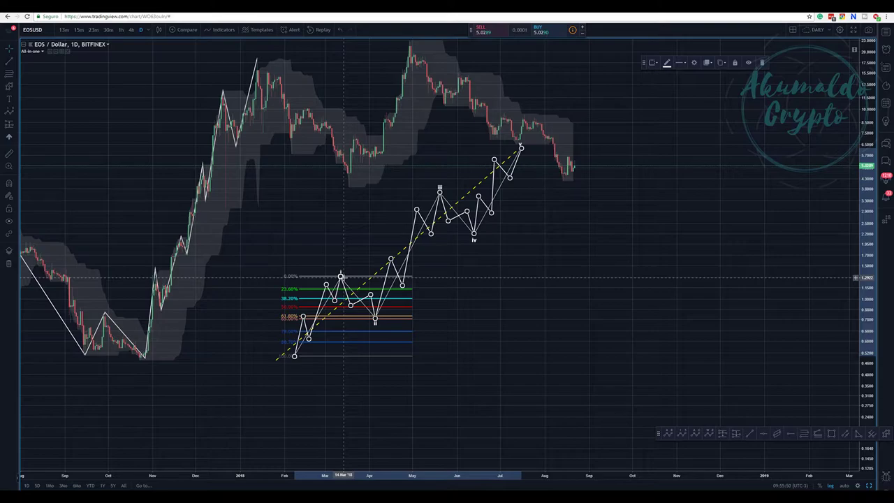
left_click(375, 321)
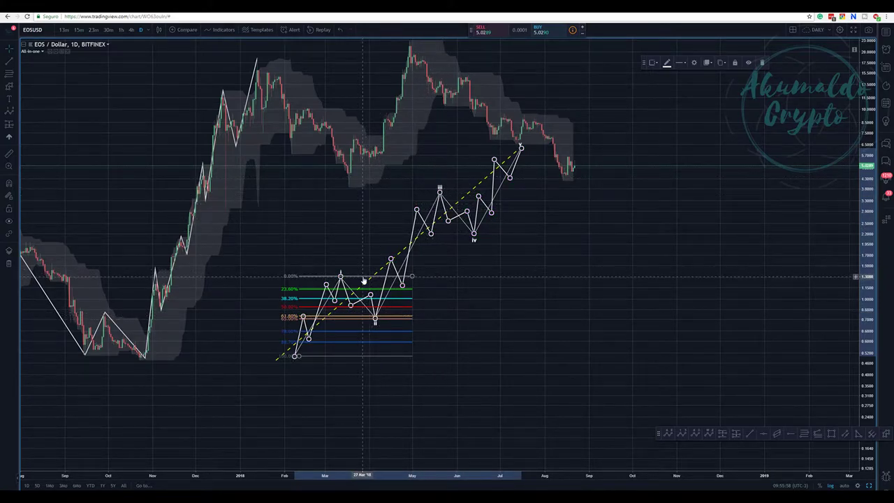
left_click_drag(362, 280, 310, 271)
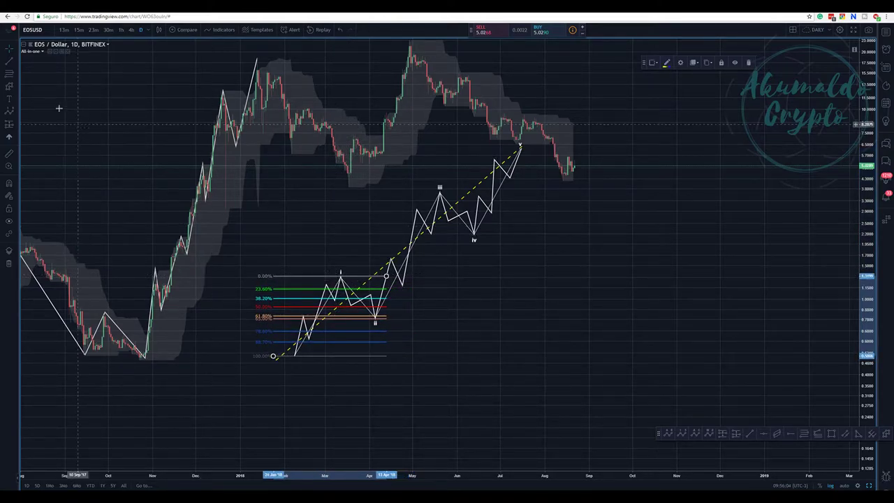
Step: Draw a second Fibonacci retracement from the wave ii low at about 0.79 to the wave iii high, extending to 11 September 2018
left_click(9, 77)
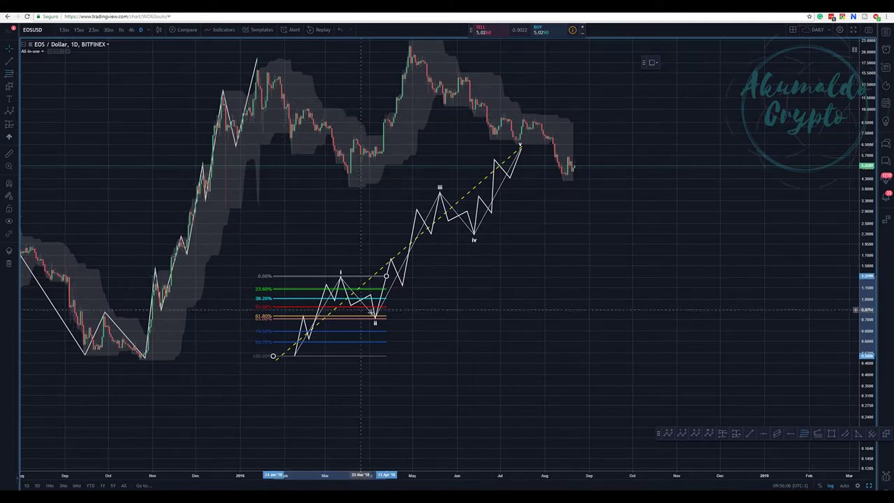
left_click(381, 318)
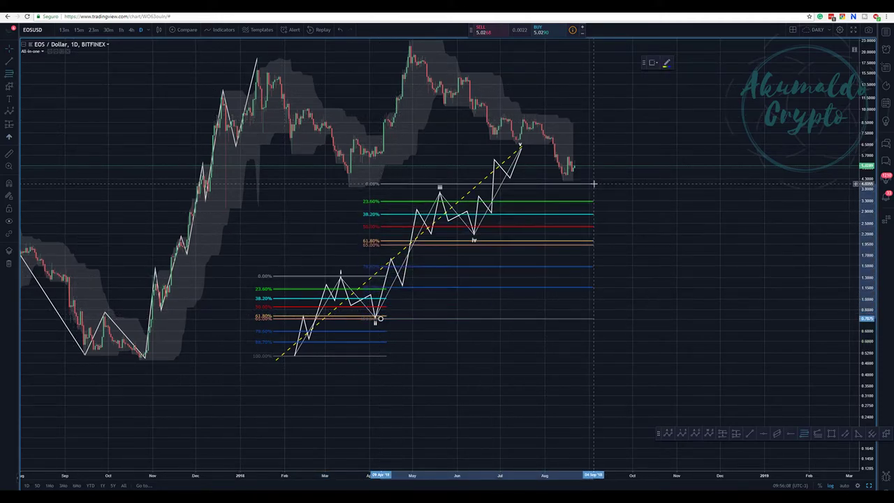
left_click(602, 190)
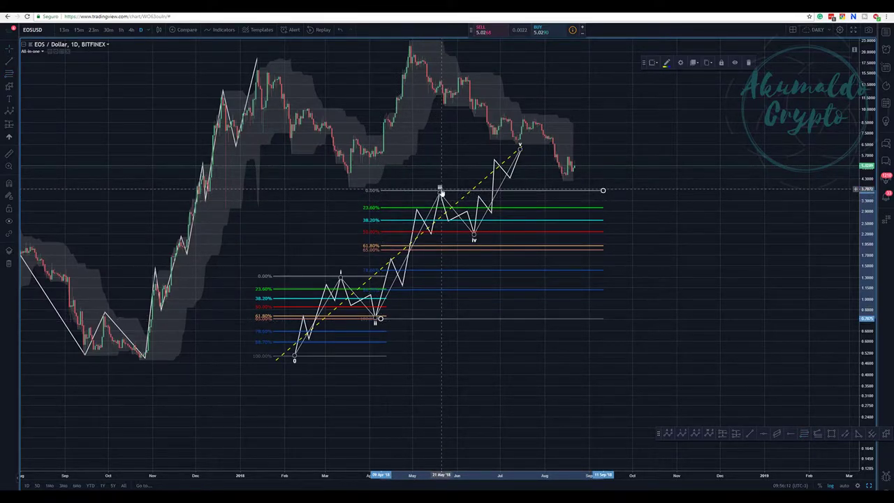
left_click(475, 233)
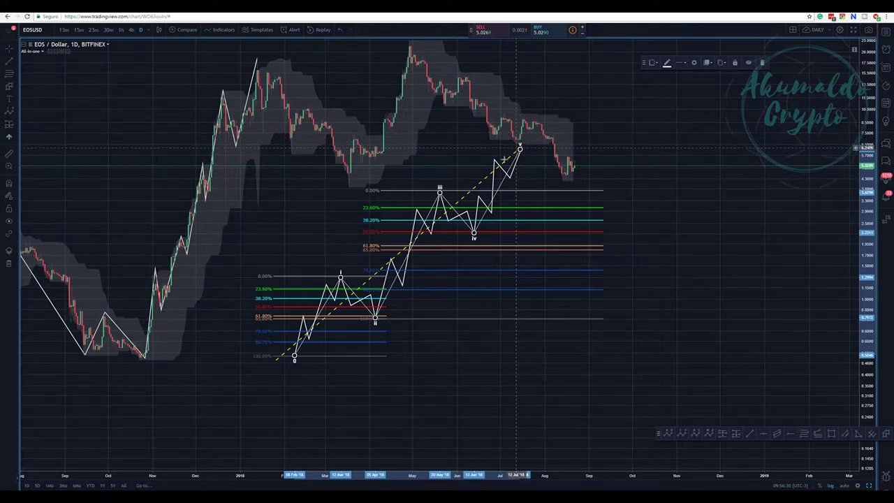
Step: Draw a trend-based Fibonacci extension beside the wave, using the price levels of points 0, i and ii: about 0.50, 1.32 and 0.79
left_click(11, 115)
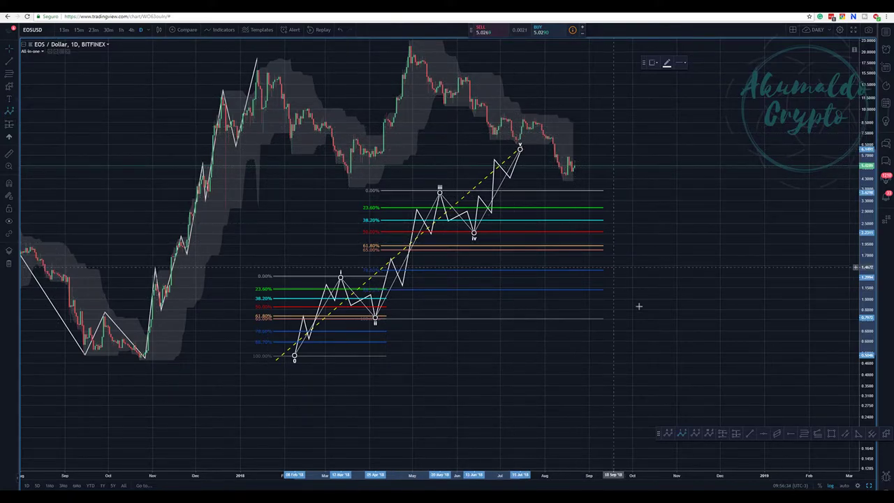
left_click(818, 433)
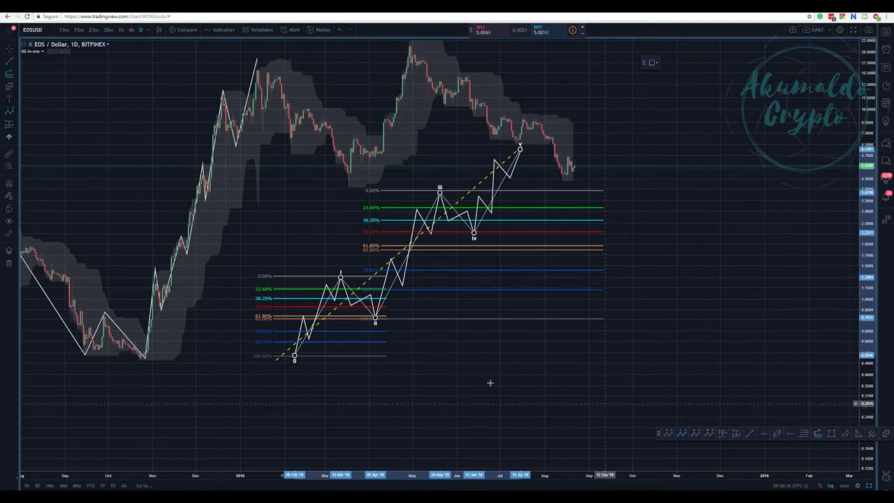
left_click(353, 356)
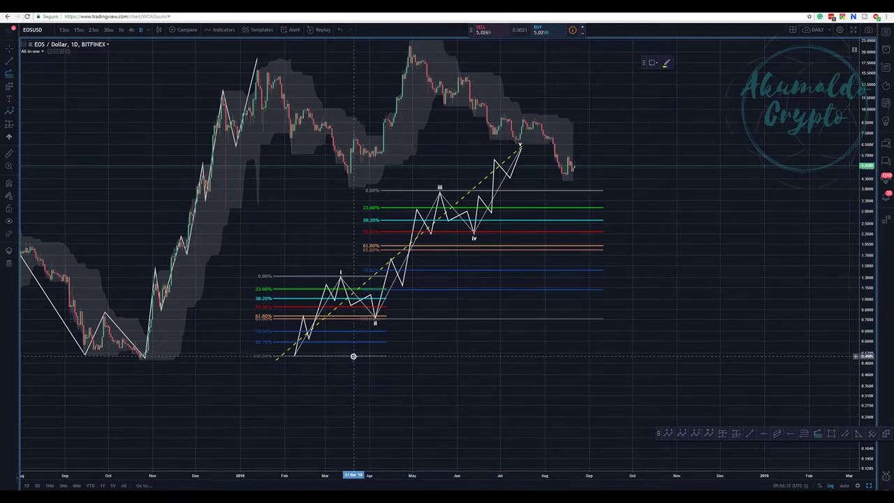
left_click(446, 275)
left_click(466, 319)
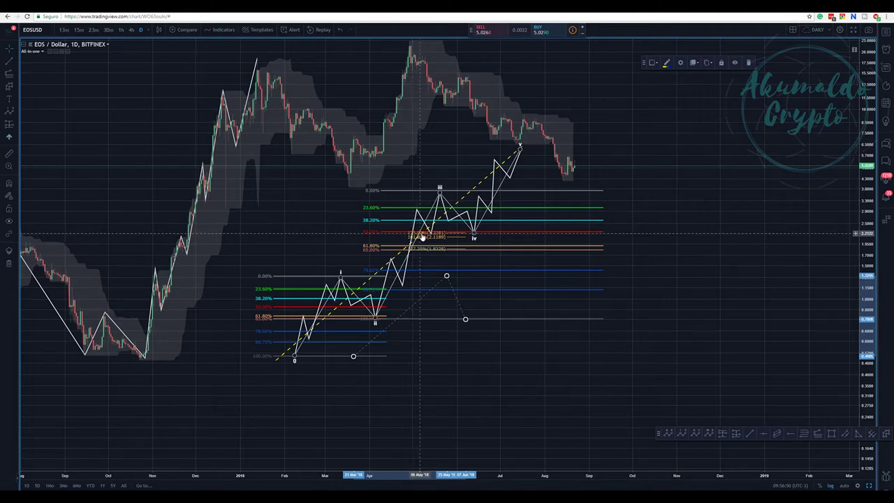
Step: Move the second retracement aside to July through December 2018, and delete the sub-wave zigzag polyline
left_click_drag(531, 236, 666, 229)
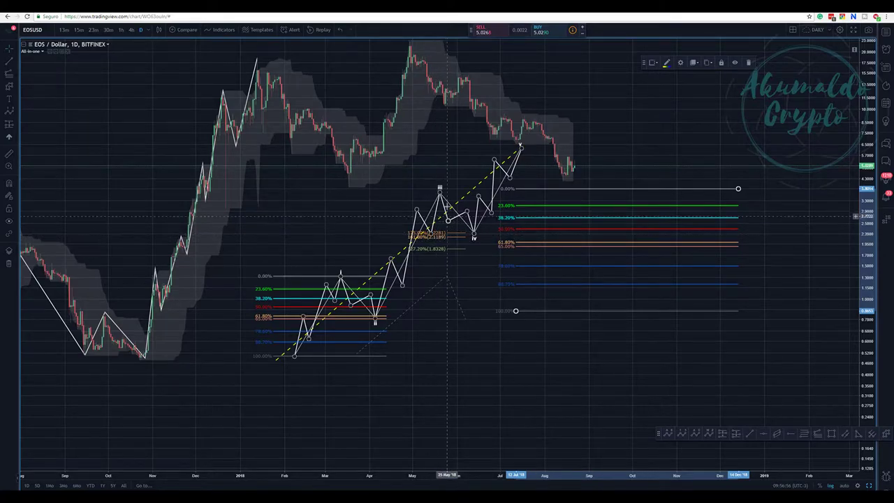
left_click(447, 218)
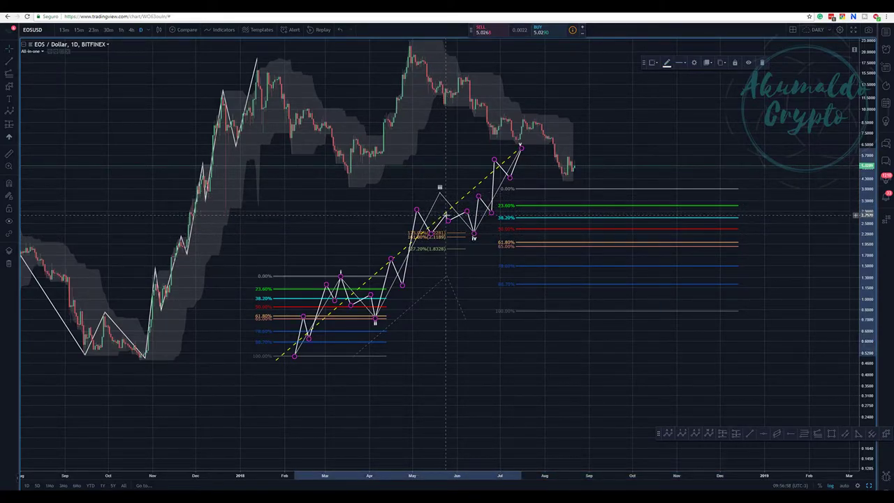
mouse_move(446, 211)
left_mouse_down()
mouse_move(441, 196)
mouse_move(452, 209)
mouse_move(449, 234)
mouse_move(419, 214)
mouse_move(474, 249)
mouse_move(470, 235)
mouse_move(458, 256)
left_mouse_up()
key("Delete")
Step: Pull Elliott points iv and v down toward the extension levels, with v at about 3.97, and delete the retracement set aside
left_click_drag(520, 149, 482, 185)
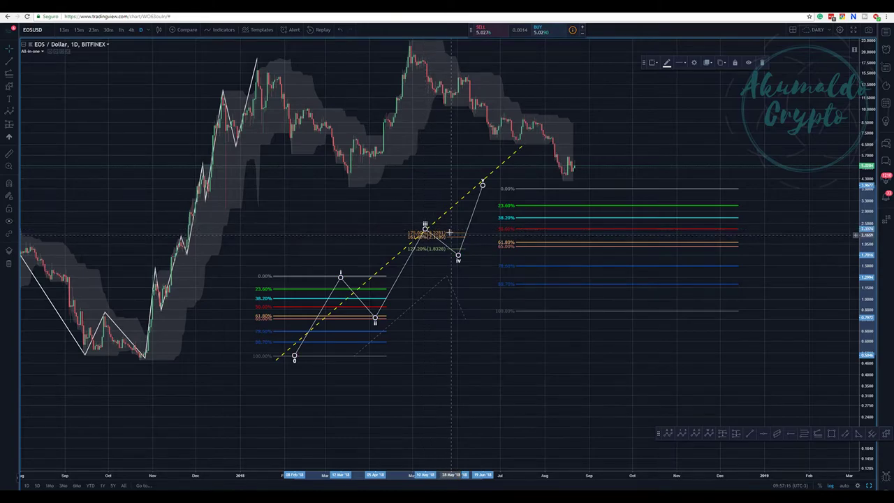
left_click_drag(458, 256, 454, 260)
left_click_drag(529, 189, 568, 199)
left_click(748, 62)
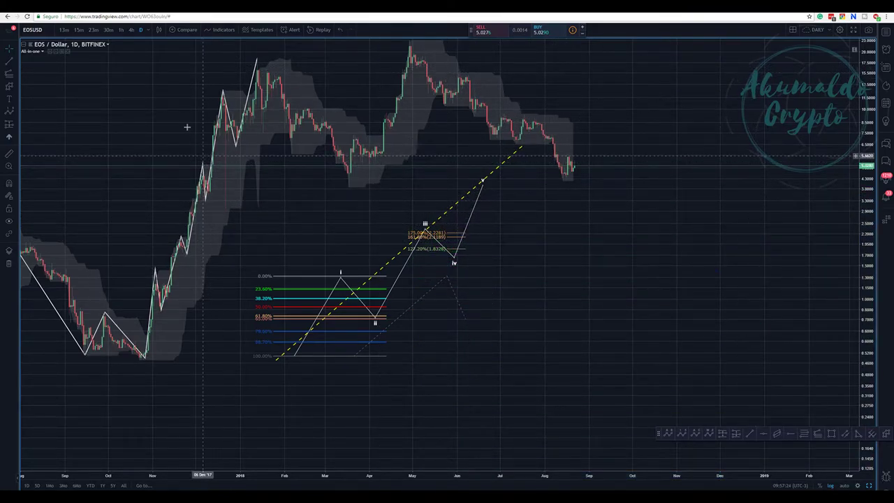
Step: Draw a Fibonacci retracement from the wave ii level at about 0.78 to the wave iii high at about 2.34, spanning May to July 2018
left_click(804, 434)
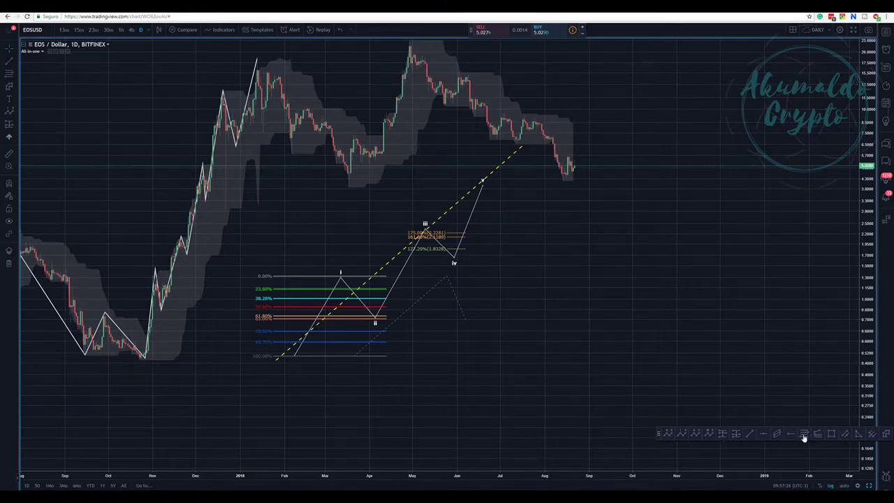
left_click(425, 320)
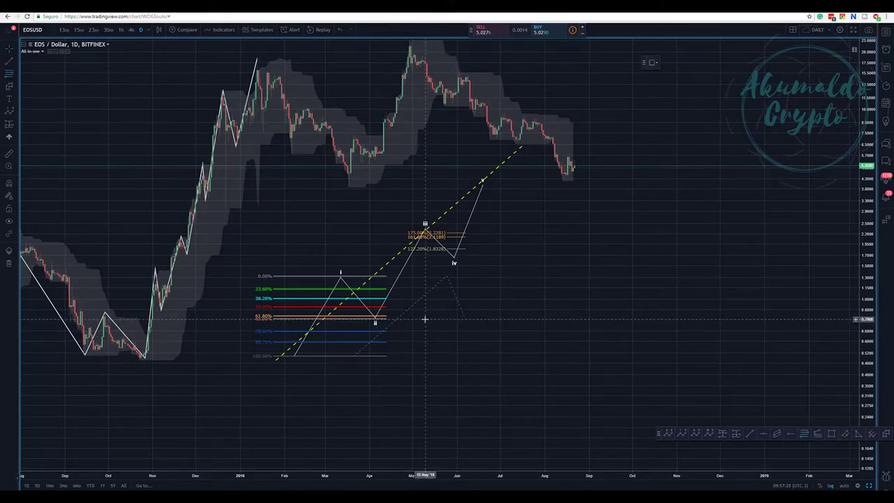
left_click(535, 229)
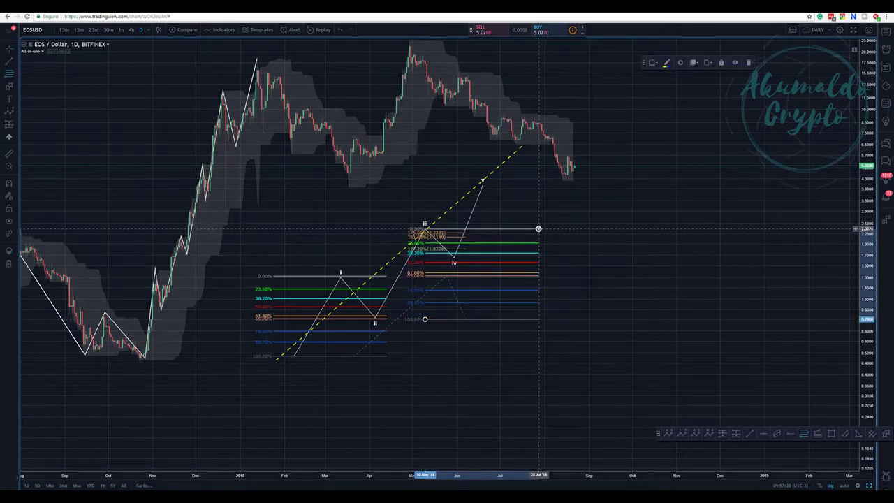
Step: Move point iv to early June 2018 between the 38.2% and 50% levels, and lower point v to about 3.2
left_click_drag(454, 260, 466, 259)
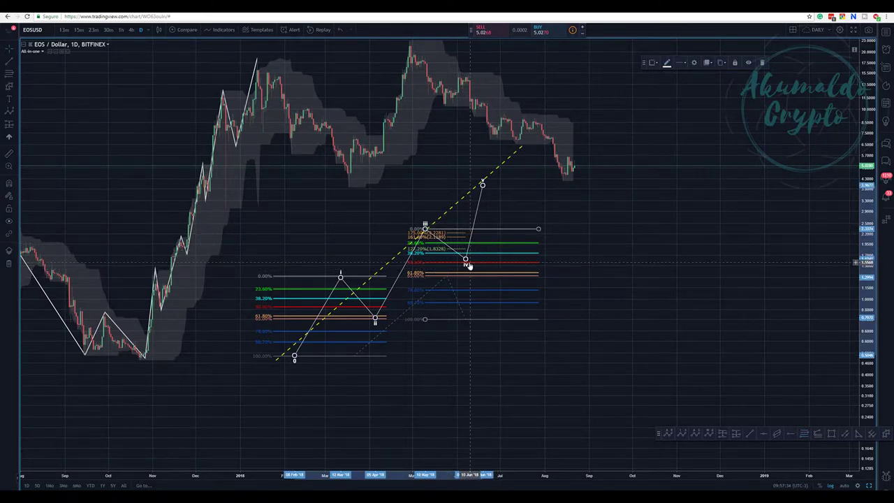
left_click_drag(482, 185, 484, 202)
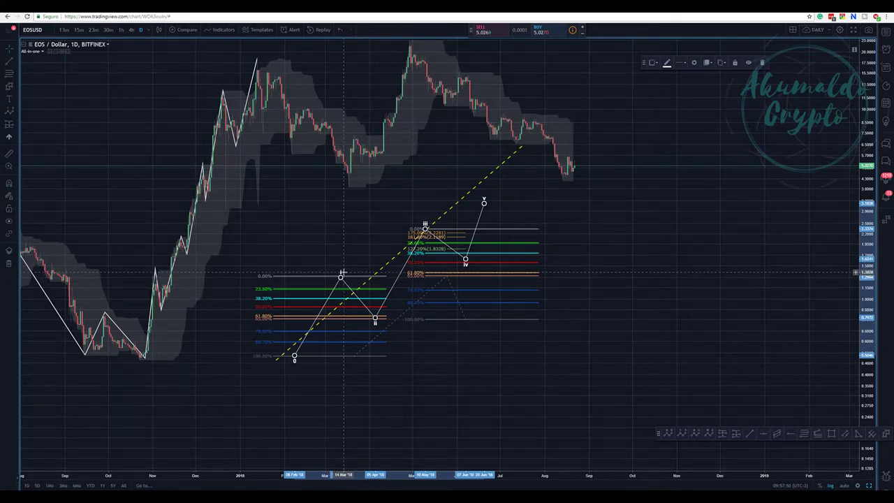
left_click_drag(466, 259, 464, 258)
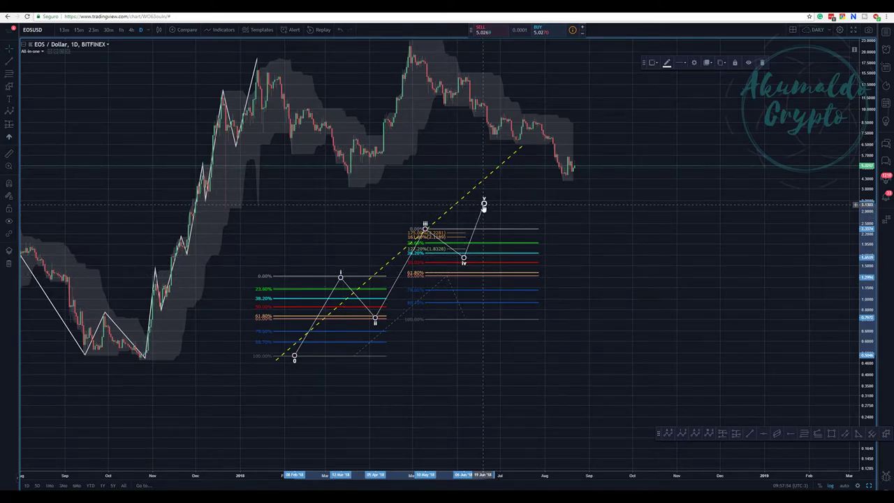
Step: Lower point v to just below the wave iii high in mid-June 2018, and shift point iii slightly up and later
left_click_drag(483, 206, 430, 228)
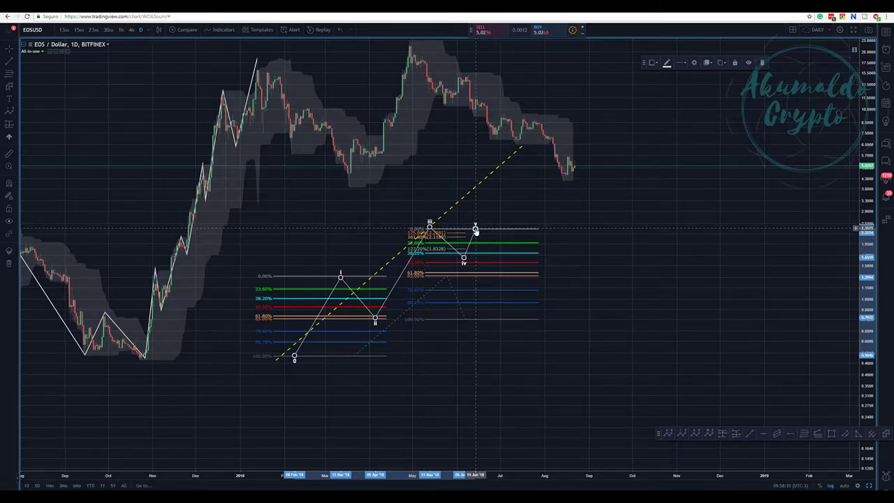
left_click_drag(475, 228, 470, 229)
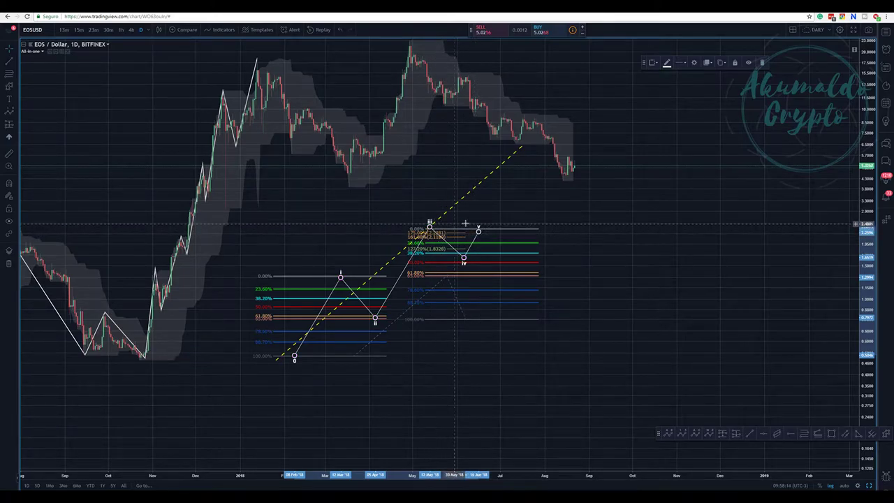
Step: Raise point v to about 3.8 in late June 2018 and draw a trend-based Fibonacci extension from wave ii through the wave iii and iv levels
left_click_drag(479, 234, 475, 233)
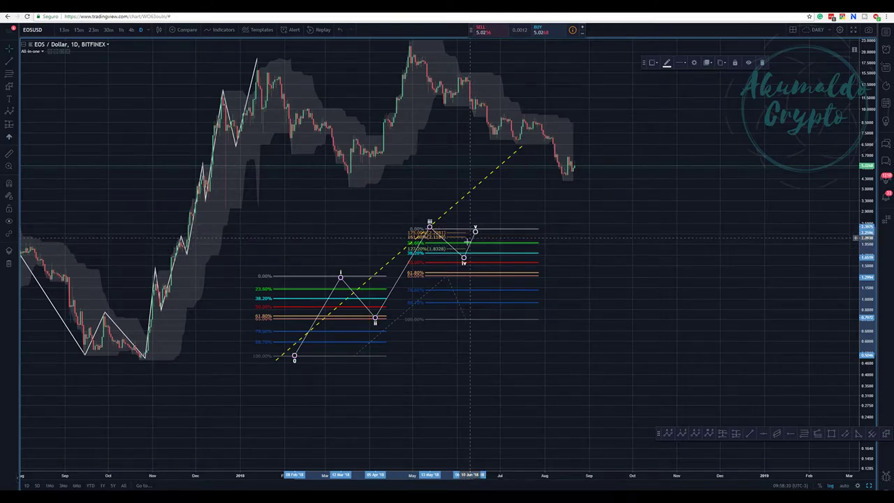
left_click_drag(475, 228, 495, 188)
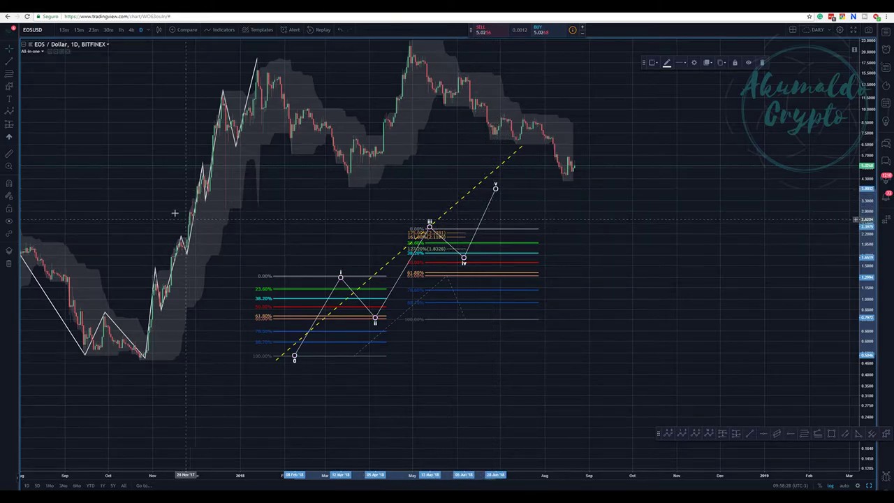
left_click(819, 434)
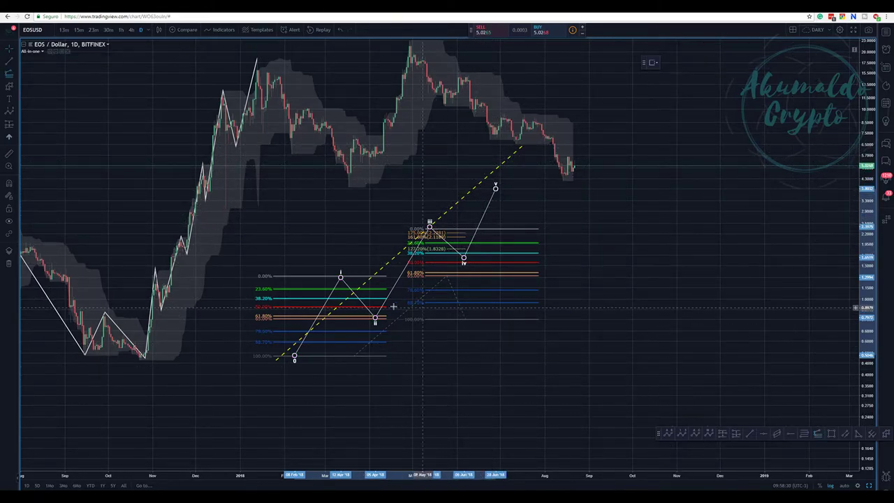
left_click(490, 226)
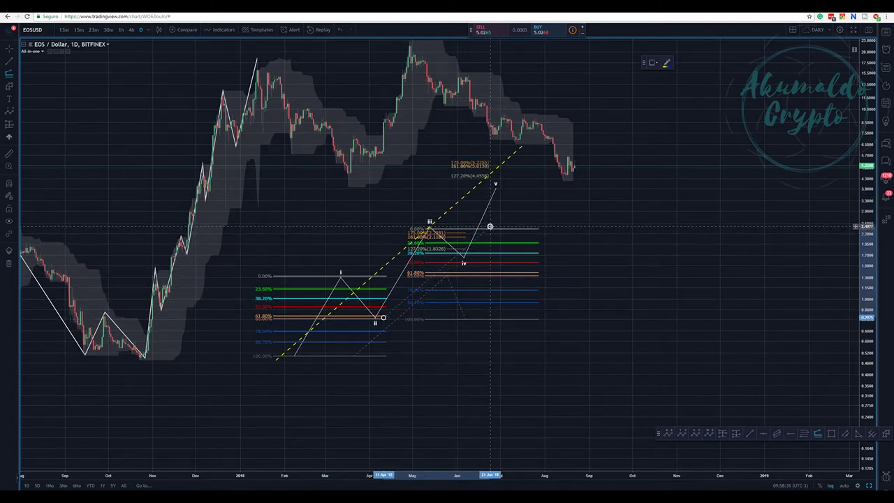
left_click(515, 258)
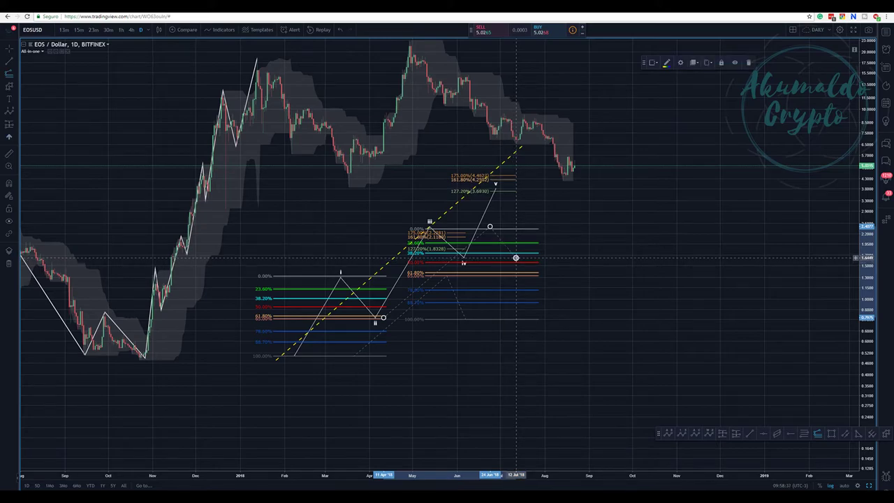
Step: Turn on the 0.618 and 1 levels of the new Fibonacci extension
right_click(498, 195)
left_click(514, 201)
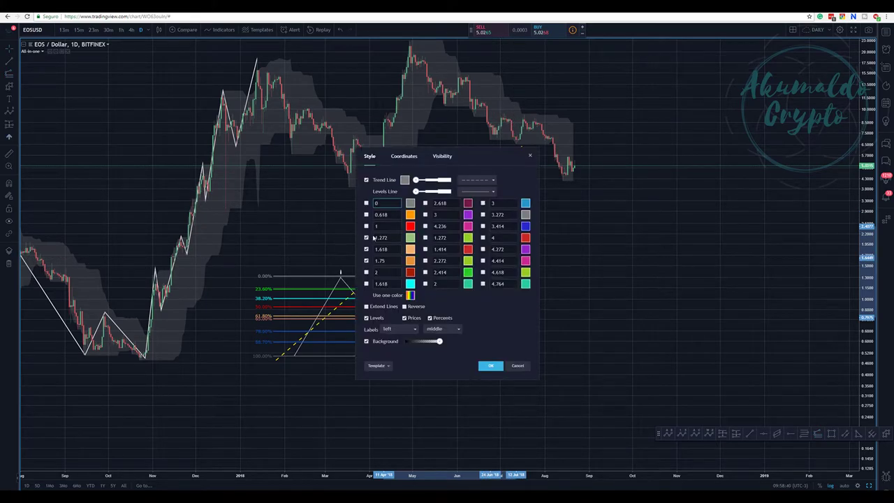
left_click(368, 226)
left_click(491, 365)
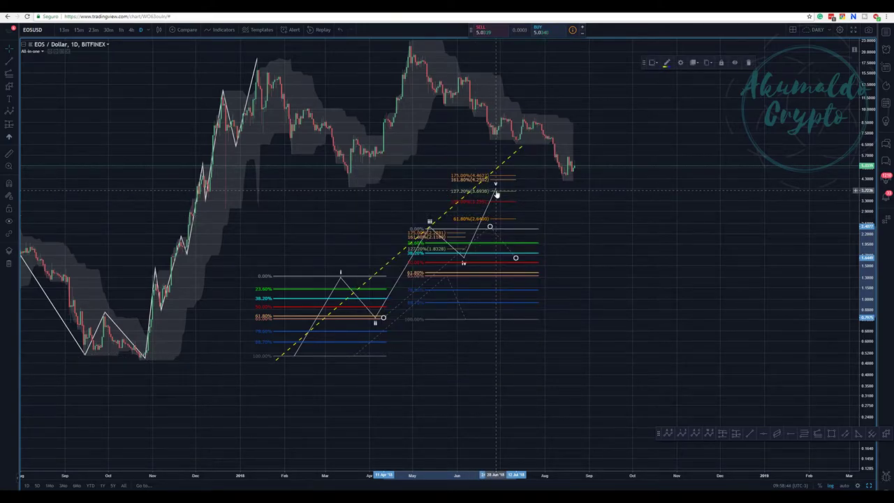
Step: Try point v at the 127.2% and near the 161.8% extension levels, ending just below the 100% level at about 3.1 in late June 2018
mouse_move(497, 193)
left_mouse_down()
mouse_move(503, 202)
mouse_move(501, 190)
left_mouse_up()
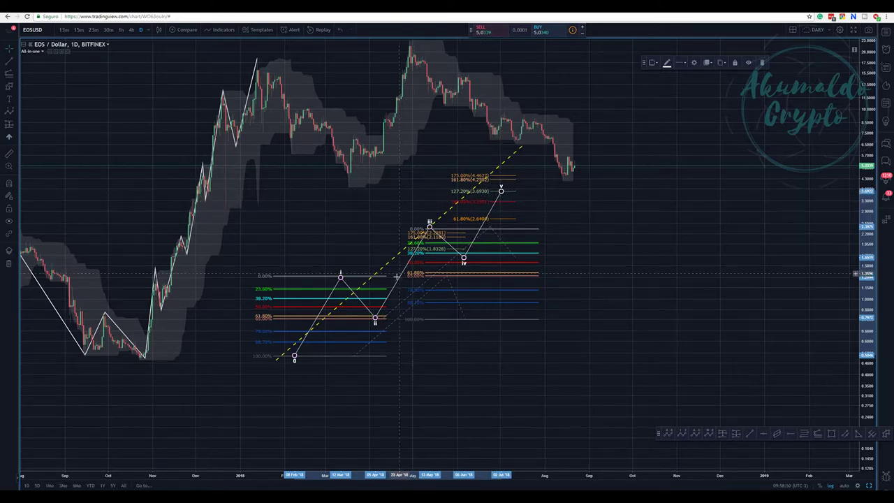
left_click_drag(501, 190, 497, 190)
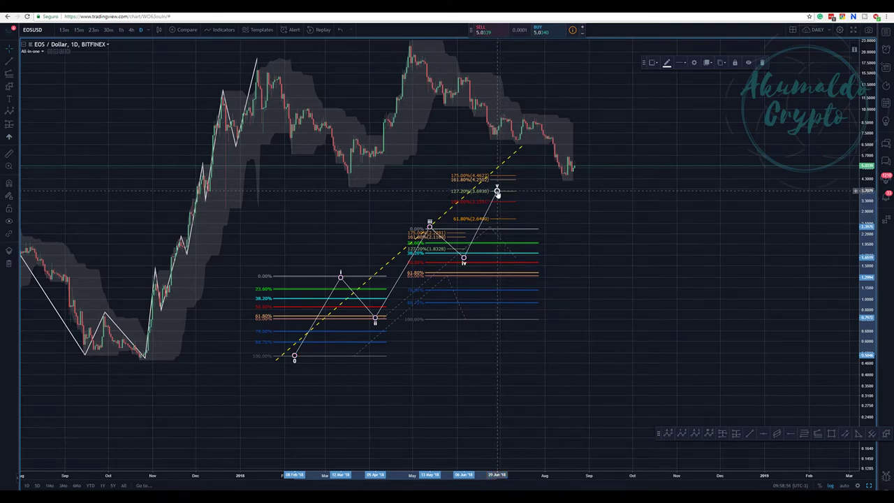
mouse_move(498, 192)
left_mouse_down()
mouse_move(490, 201)
mouse_move(492, 181)
left_mouse_up()
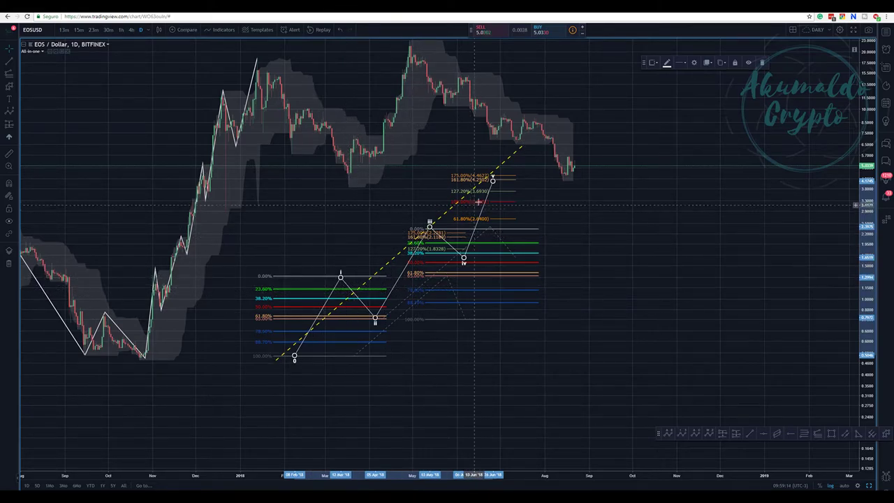
mouse_move(494, 179)
left_mouse_down()
mouse_move(486, 202)
mouse_move(486, 187)
left_mouse_up()
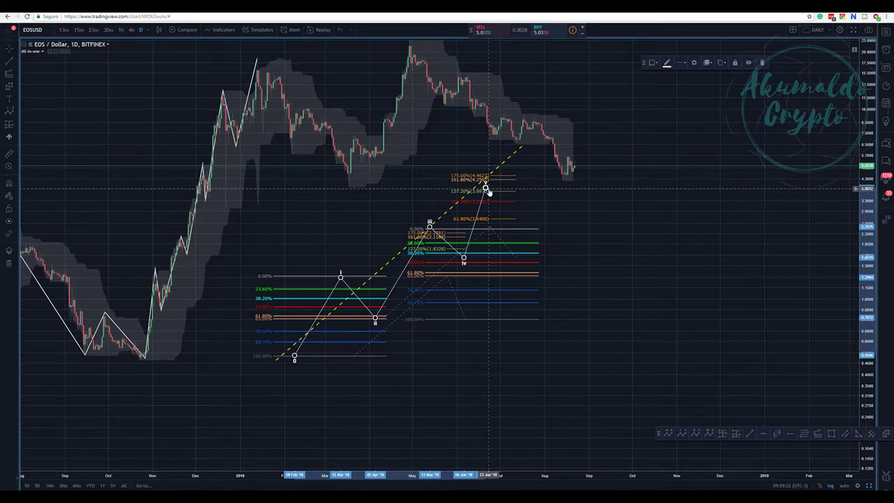
left_click_drag(486, 187, 494, 185)
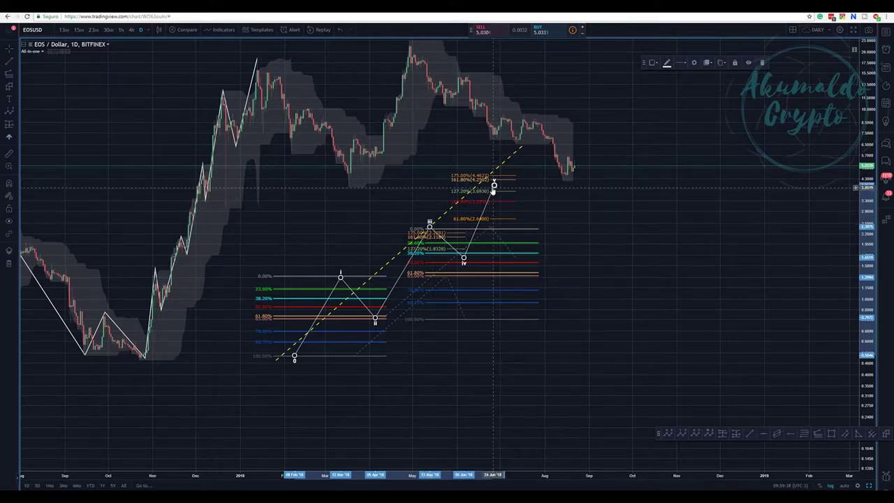
left_click_drag(494, 185, 484, 203)
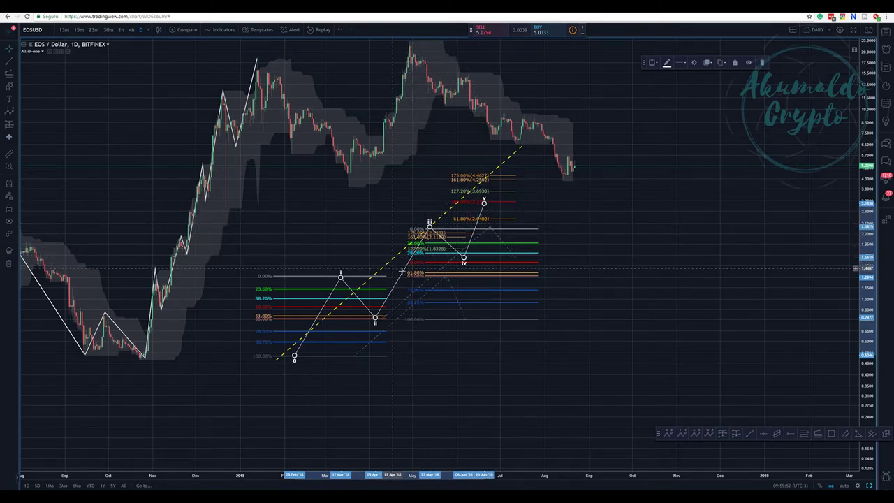
left_click_drag(486, 207, 491, 205)
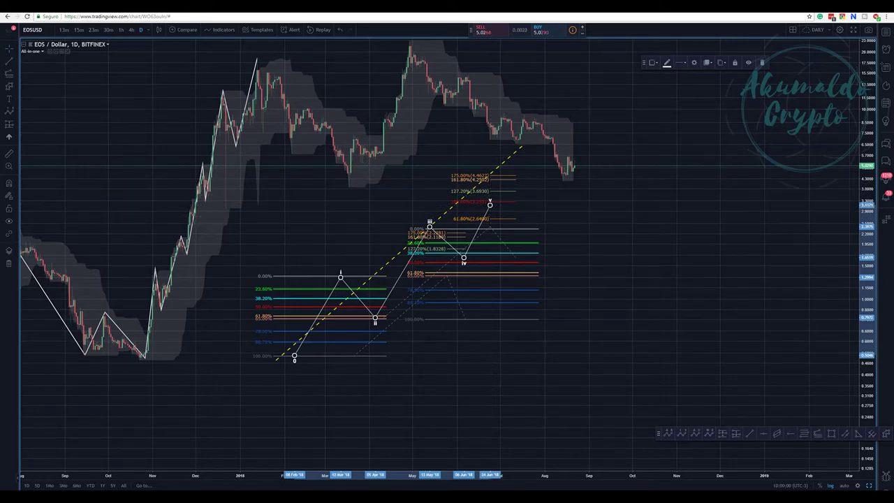
Step: Switch to the e-book reader and read from the wave extension diagrams in Figure 1-5 through to the truncation diagrams in Figures 1-11 and 1-12
key("alt+Tab")
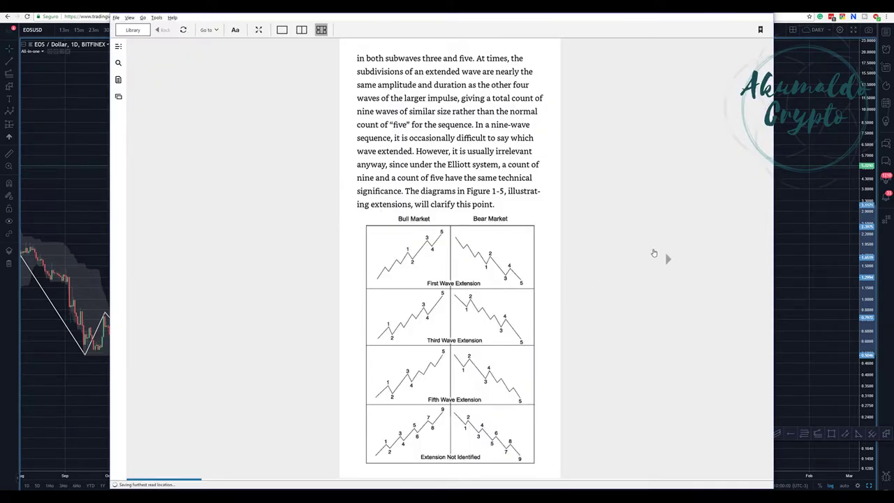
left_click(654, 253)
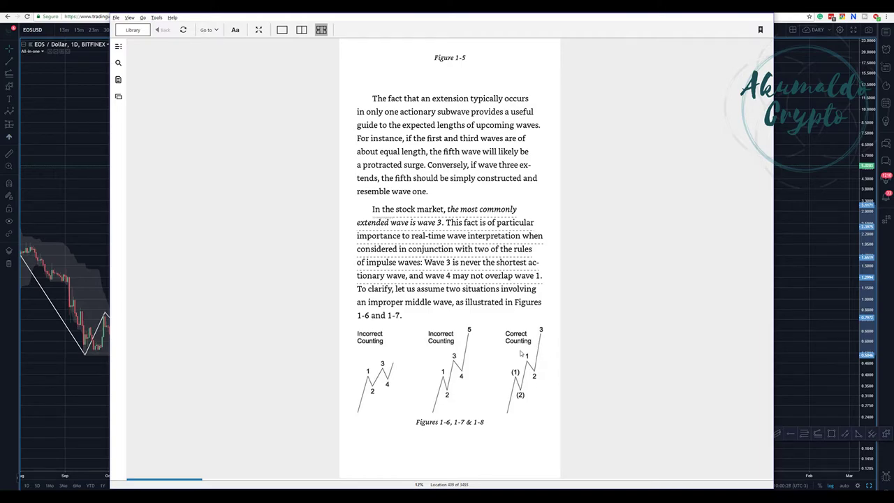
left_click(643, 270)
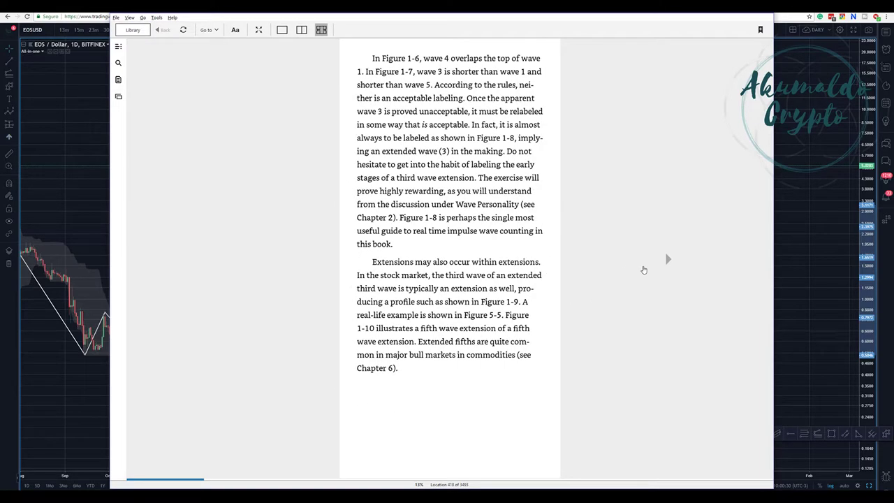
left_click(644, 269)
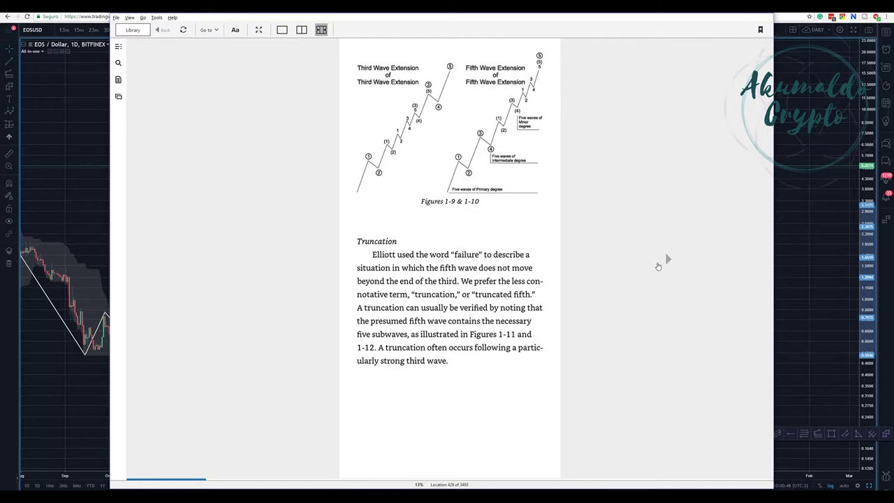
left_click(659, 266)
left_click(231, 259)
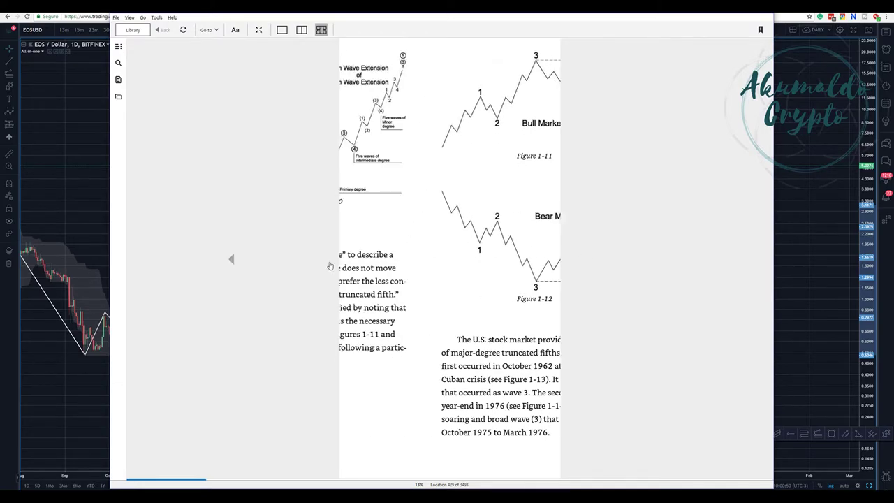
left_click(667, 259)
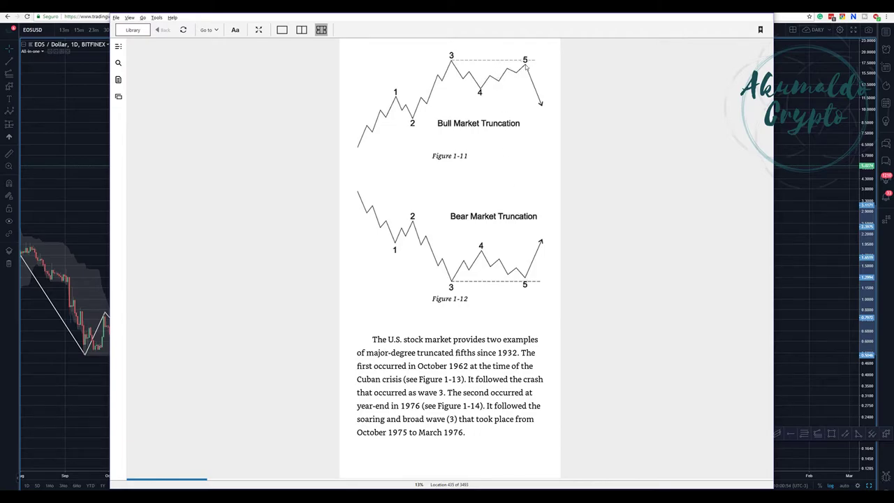
Step: Return to the TradingView chart and lower point v to just below the wave iii high in mid-June 2018, showing a truncated fifth
key("alt+Tab")
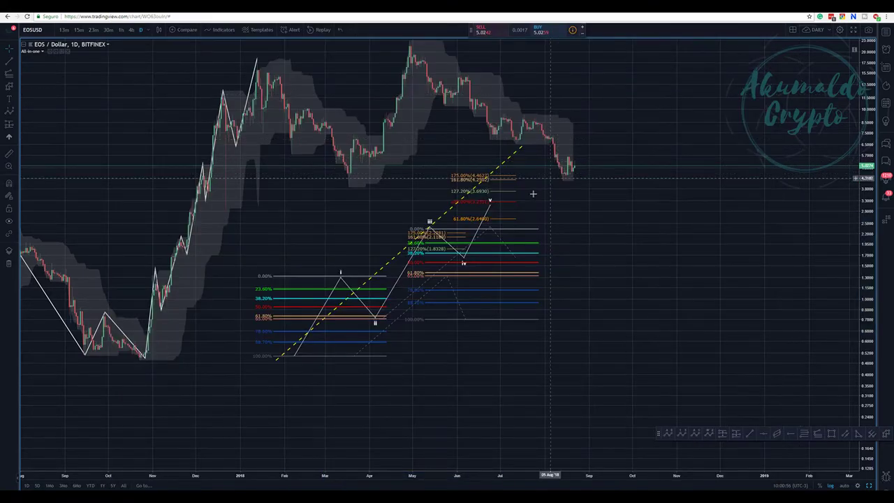
left_click(490, 208)
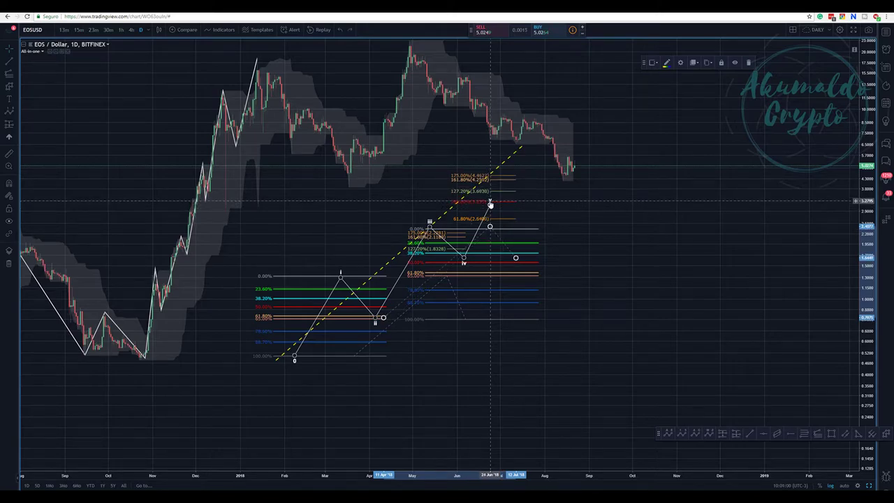
mouse_move(490, 208)
left_mouse_down()
mouse_move(477, 229)
mouse_move(481, 260)
left_mouse_up()
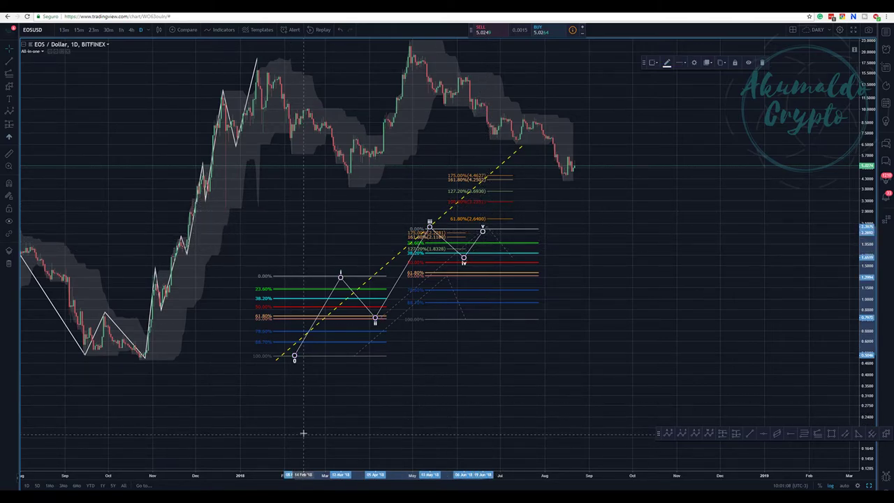
Step: Switch to the e-book reader and examine the truncation examples, continuing to the diagonal patterns in Figures 1-15 and 1-16
key("alt+Tab")
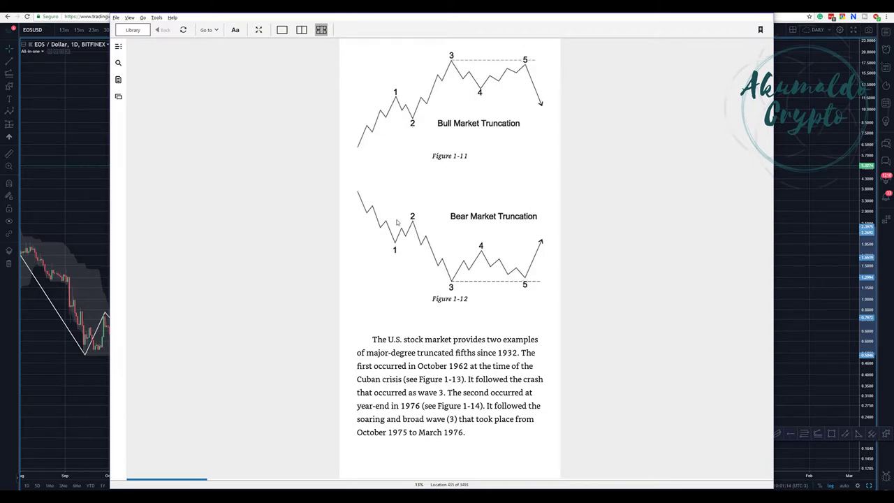
left_click(86, 179)
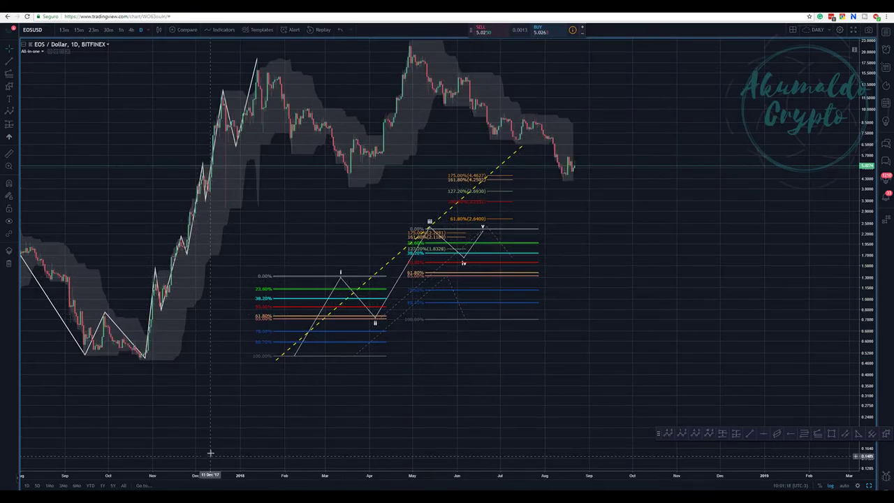
key("alt+Tab")
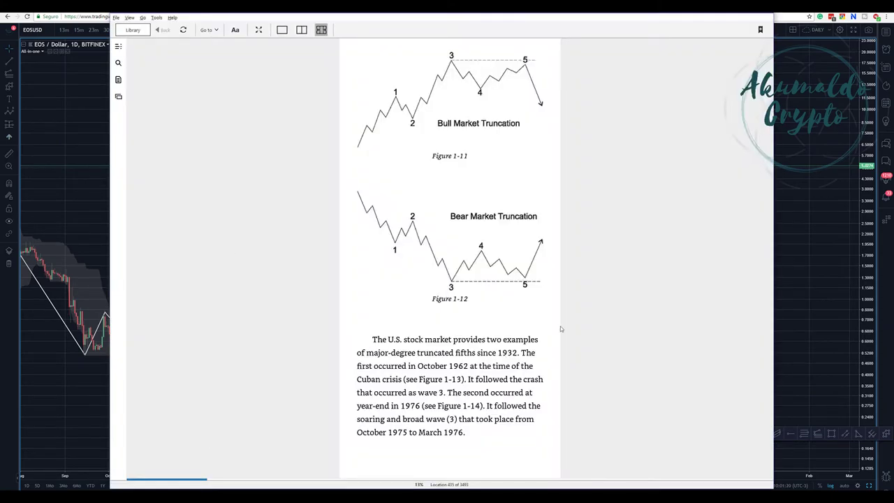
left_click(649, 249)
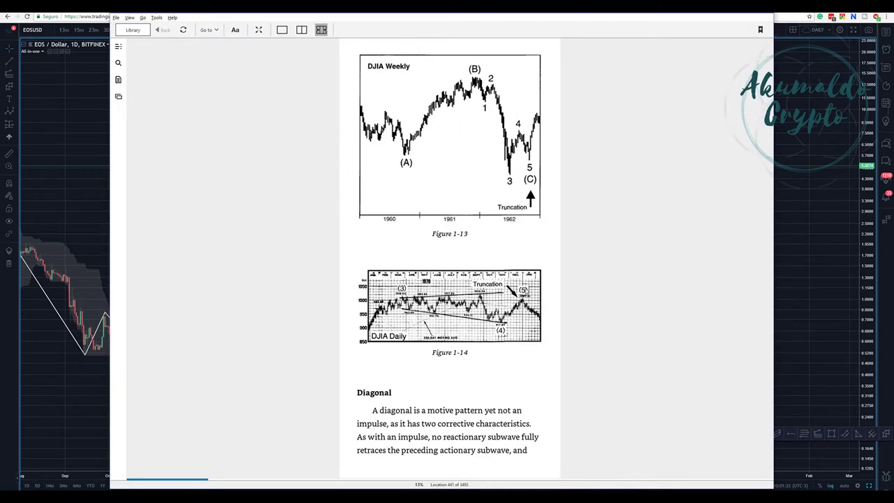
left_click(643, 273)
left_click(643, 273)
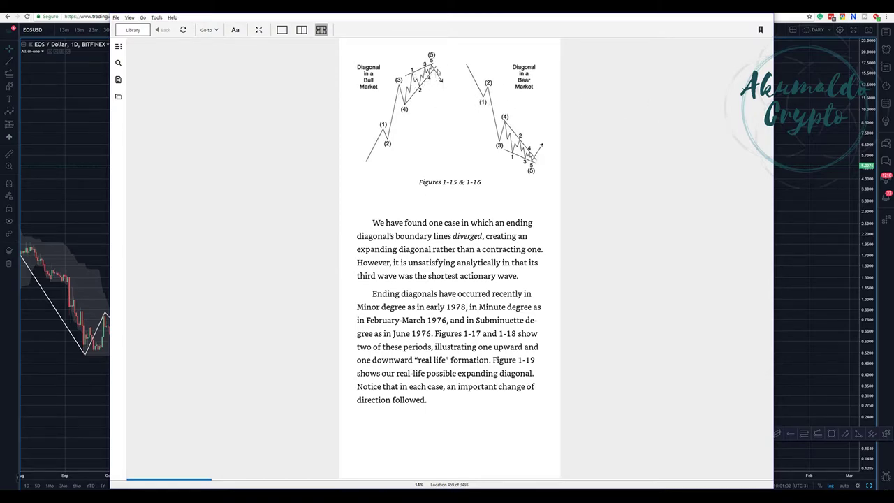
Step: Return to the TradingView chart and raise point v to the 161.8% extension level in late June 2018
key("alt+Tab")
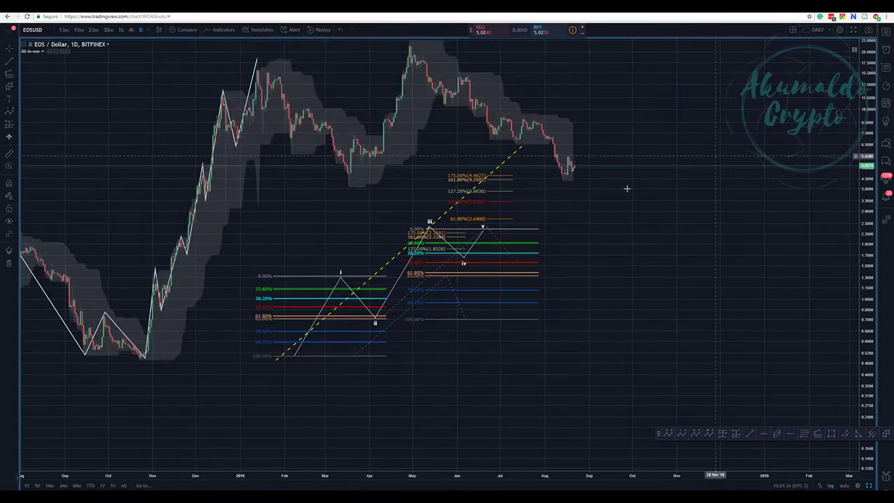
left_click_drag(483, 230, 495, 178)
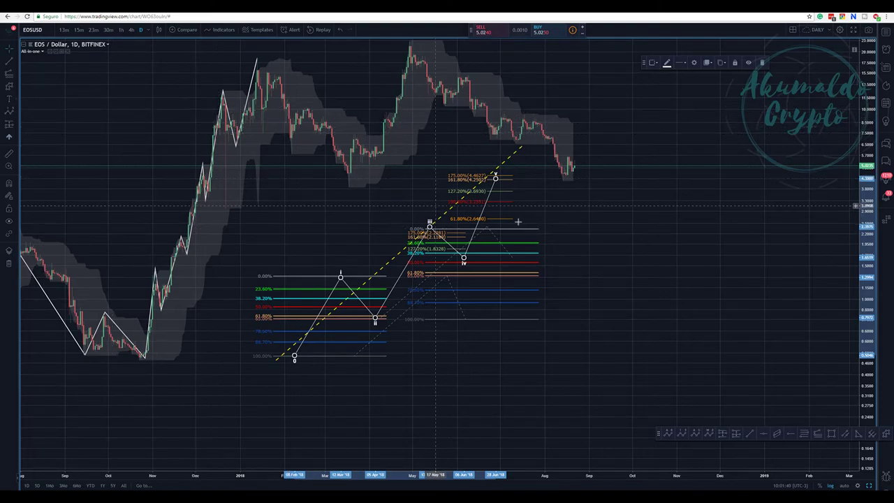
Step: Draw a five-segment zigzag polyline along wave v, from point iv up to just above the 175% extension level at the end of June 2018
left_click(886, 435)
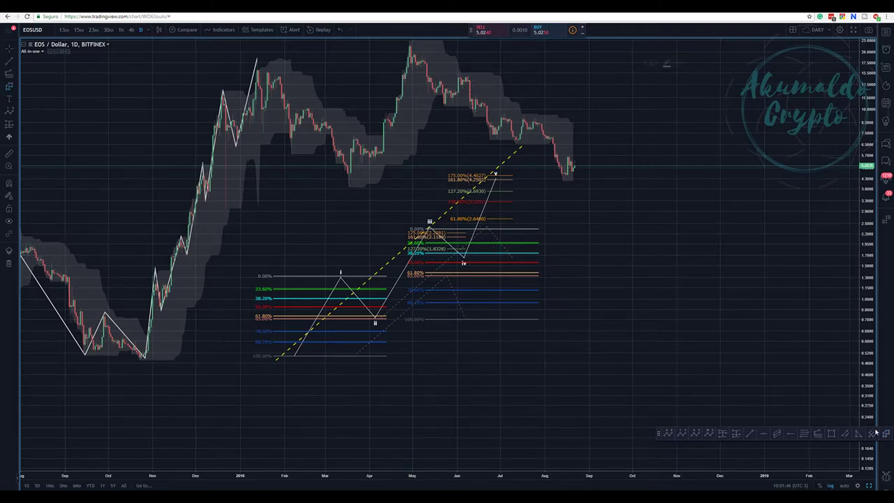
left_click(464, 258)
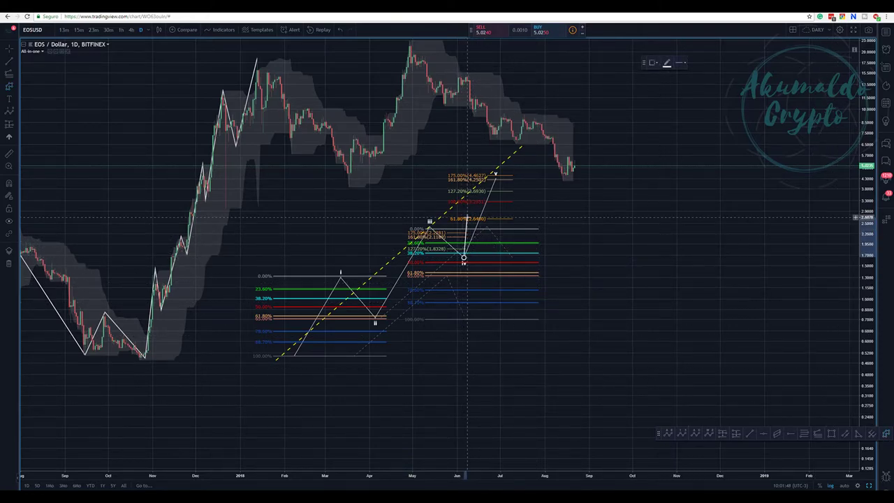
left_click(469, 212)
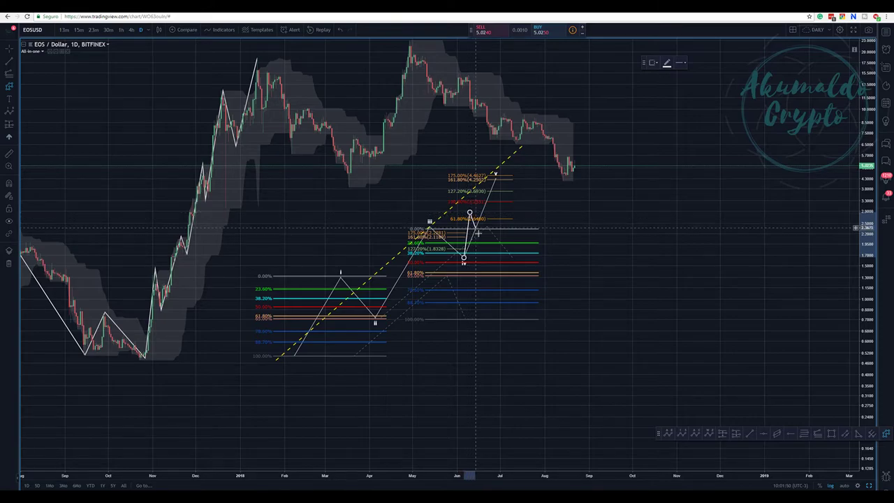
left_click(482, 236)
left_click(487, 184)
left_click(495, 202)
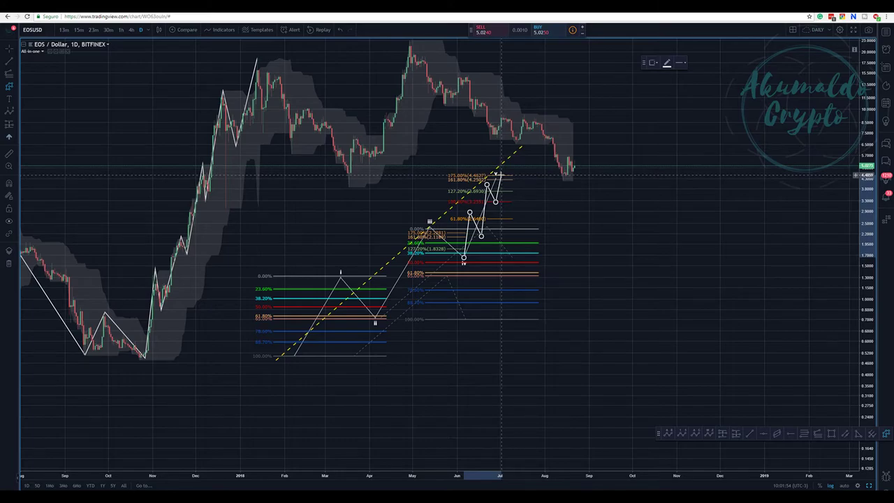
left_click(497, 173)
left_click(499, 172)
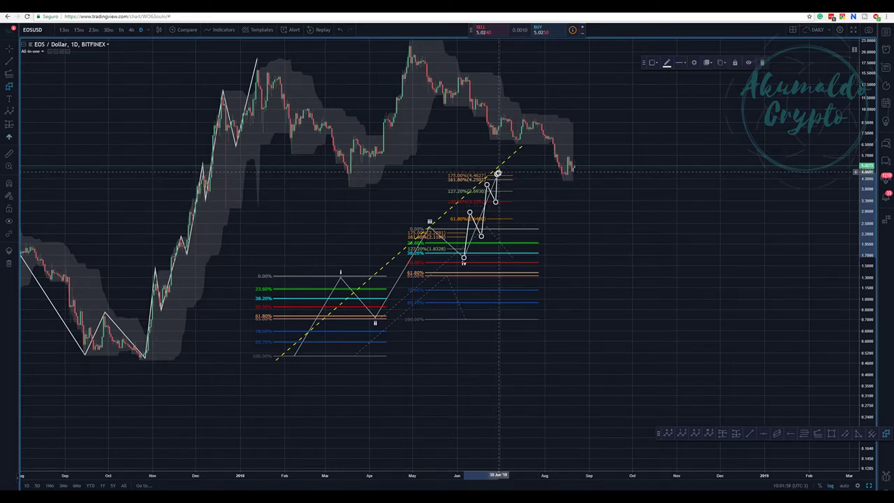
Step: Lower the zigzag's fourth point and draw a solid yellow trend line over its peaks, from 24 May to 2 July 2018
left_click_drag(495, 202, 496, 217)
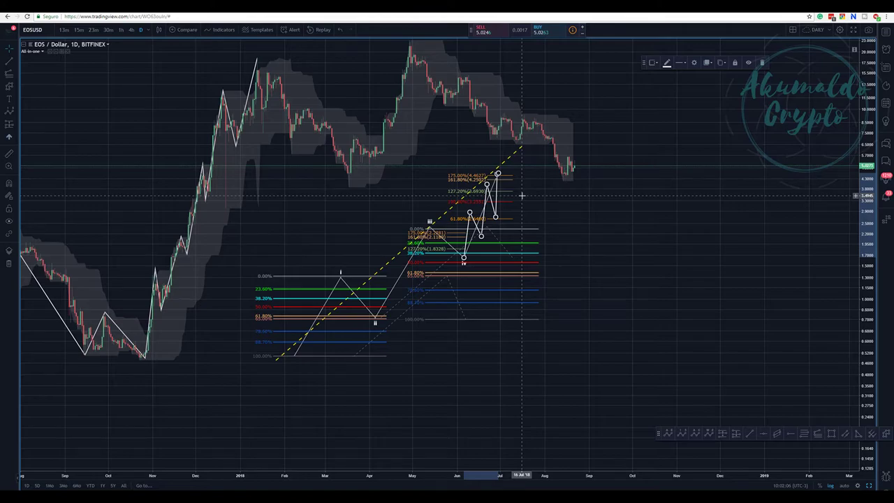
left_click(11, 62)
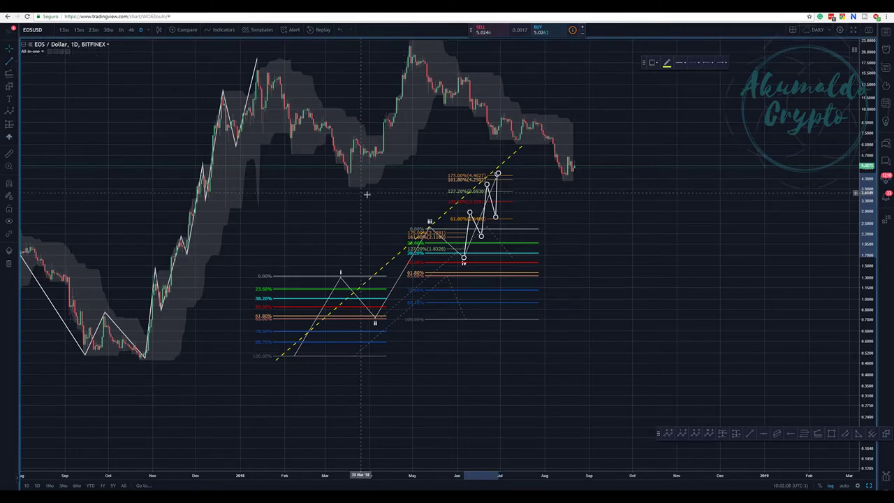
left_click(445, 240)
left_click(500, 170)
right_click(503, 171)
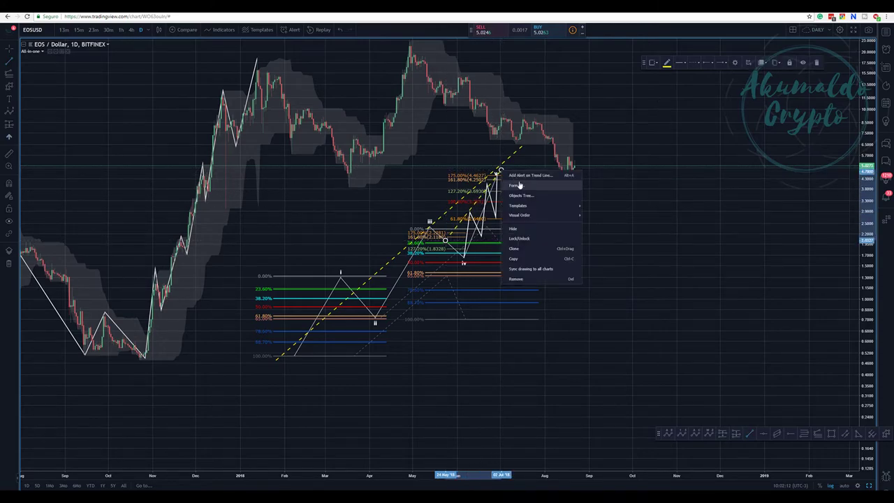
left_click(519, 185)
left_click(492, 202)
left_click(510, 212)
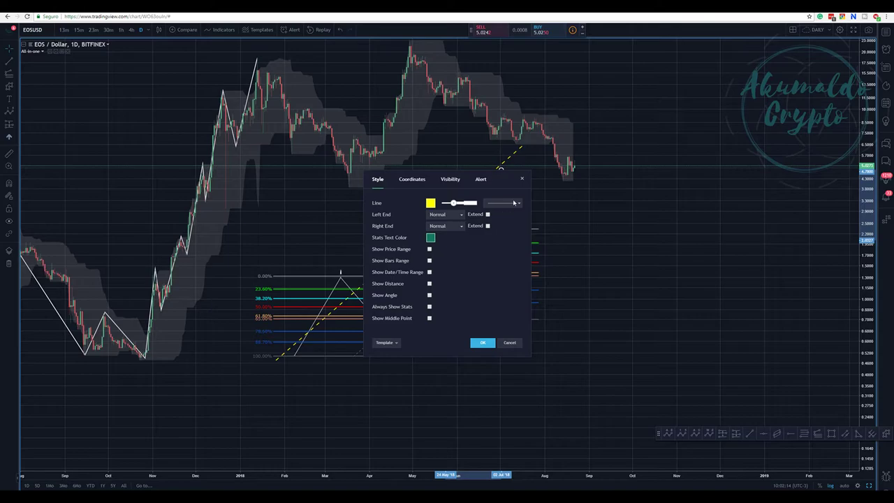
left_click(480, 345)
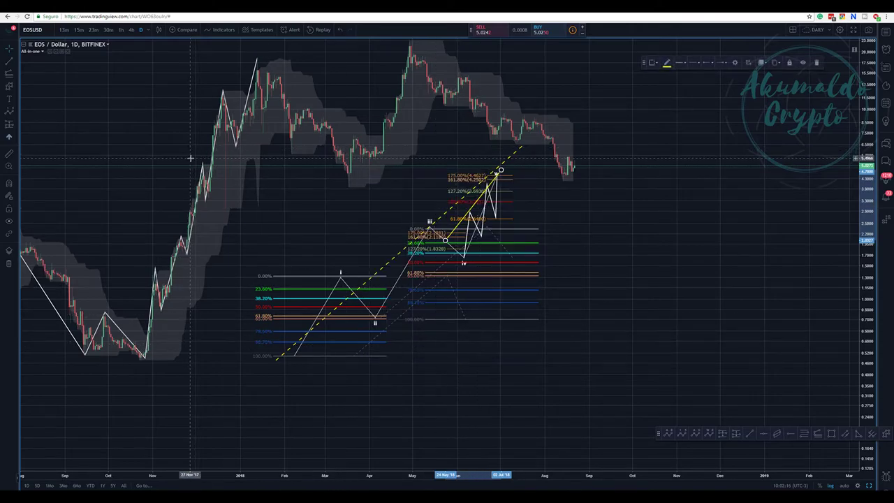
Step: Draw a yellow trend line under the zigzag from point iv to 9 July 2018, and fit the zigzag's two inner lows to it
left_click(9, 62)
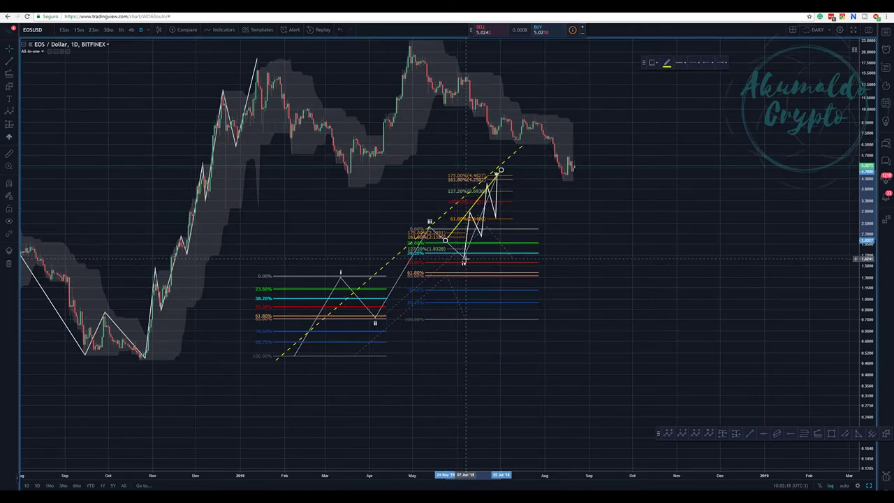
left_click(463, 259)
left_click(516, 174)
left_click(501, 207)
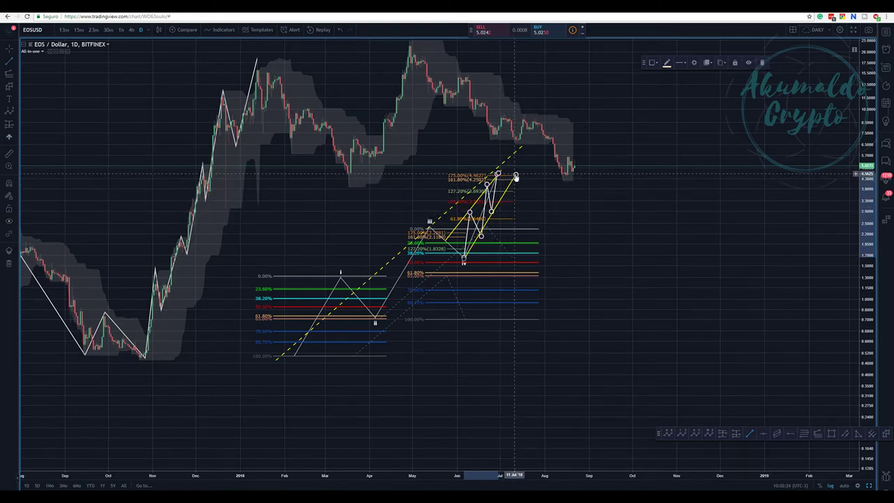
left_click_drag(516, 175, 510, 174)
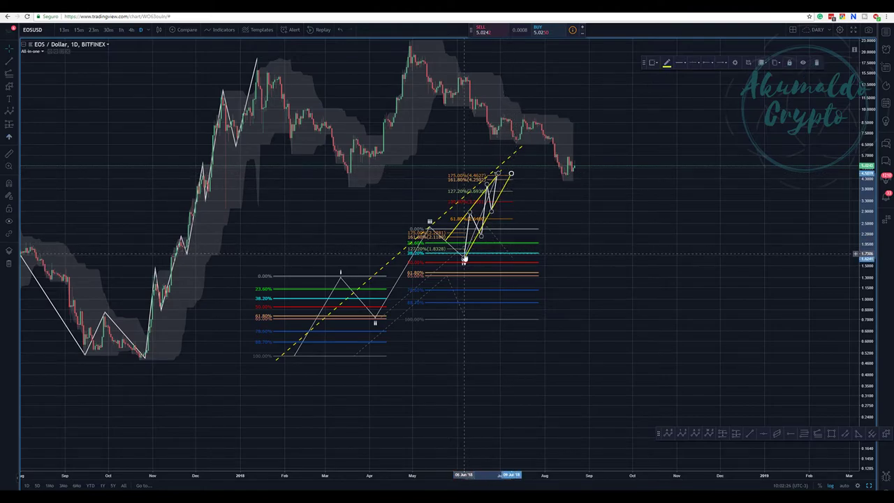
left_click(479, 233)
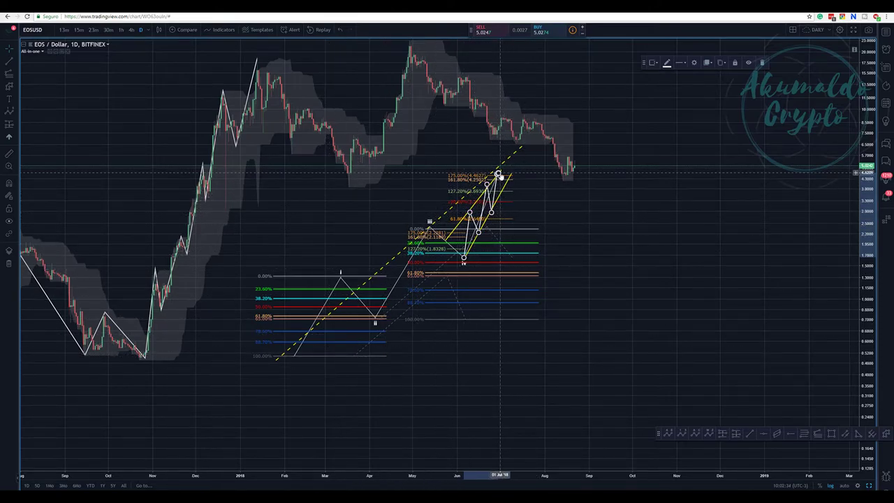
Step: Compare the wave v diagonal with Figures 1-15 and 1-16 in the e-book reader, and return to the TradingView chart's impulse wave
key("alt+Tab")
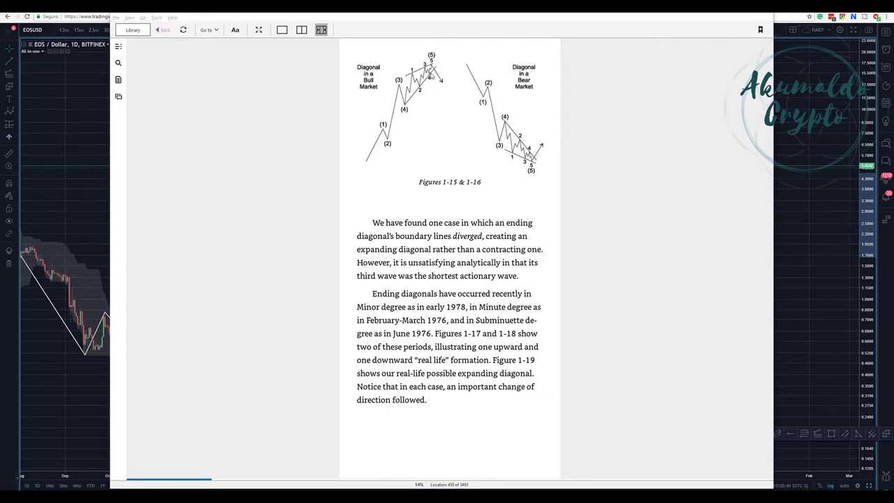
key("alt+Tab")
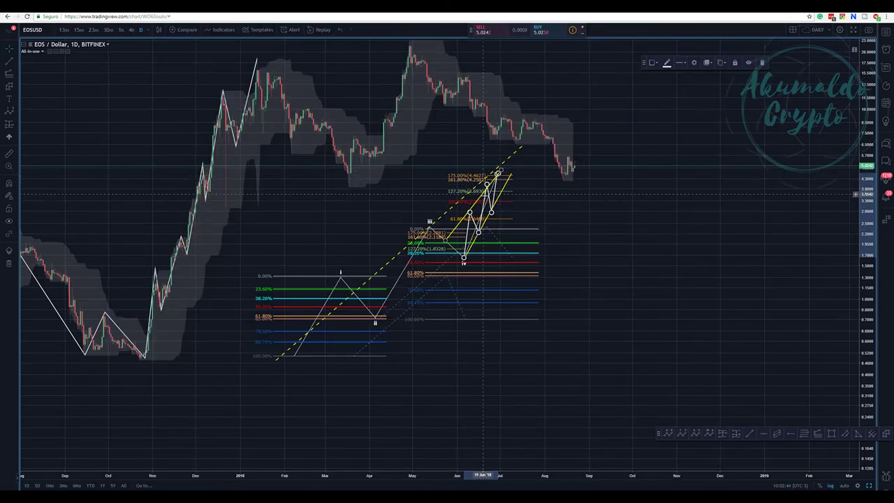
left_click(489, 201)
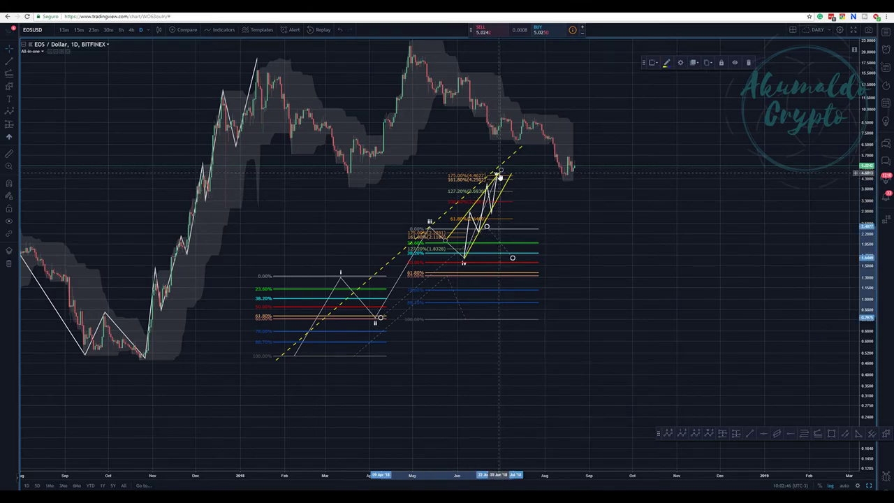
left_click(496, 175)
left_click_drag(496, 175, 499, 175)
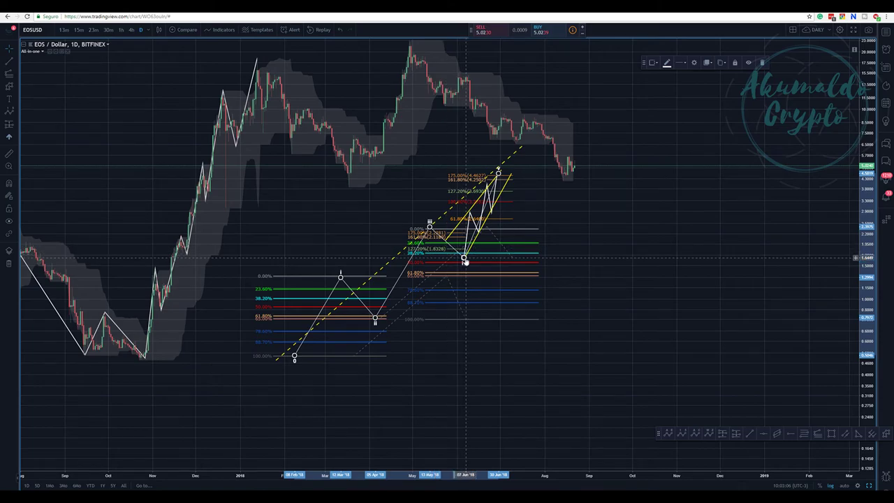
Step: Lower point iv to around the 61.8% retracement, and bring it back to 7 June 2018 between the 38.2% and 50% levels
left_click_drag(465, 260, 472, 277)
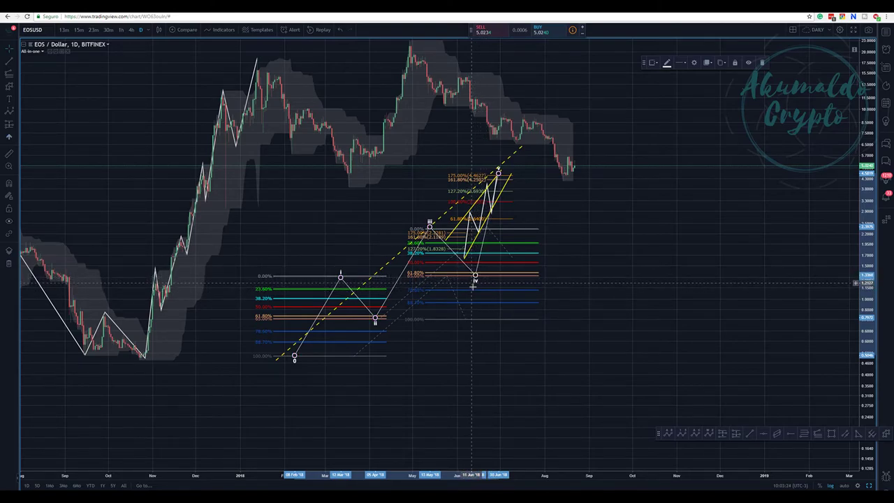
left_click_drag(475, 280, 469, 265)
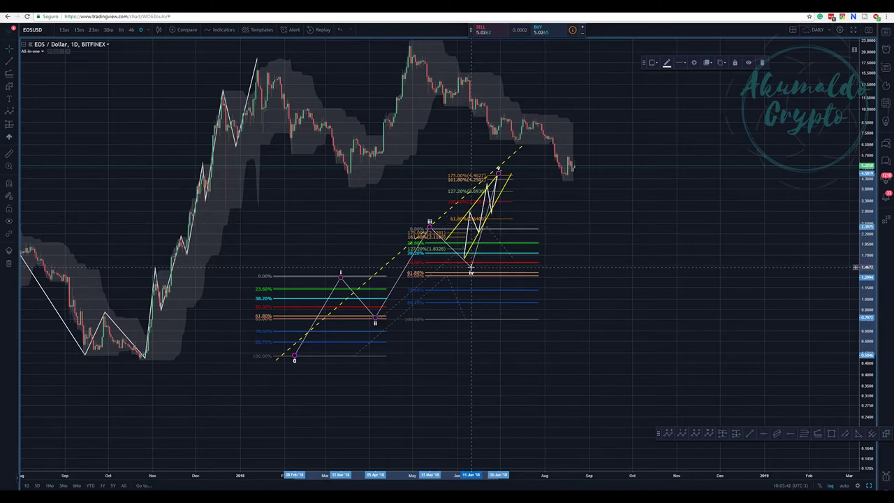
mouse_move(471, 268)
left_mouse_down()
mouse_move(465, 263)
mouse_move(468, 278)
mouse_move(468, 261)
left_mouse_up()
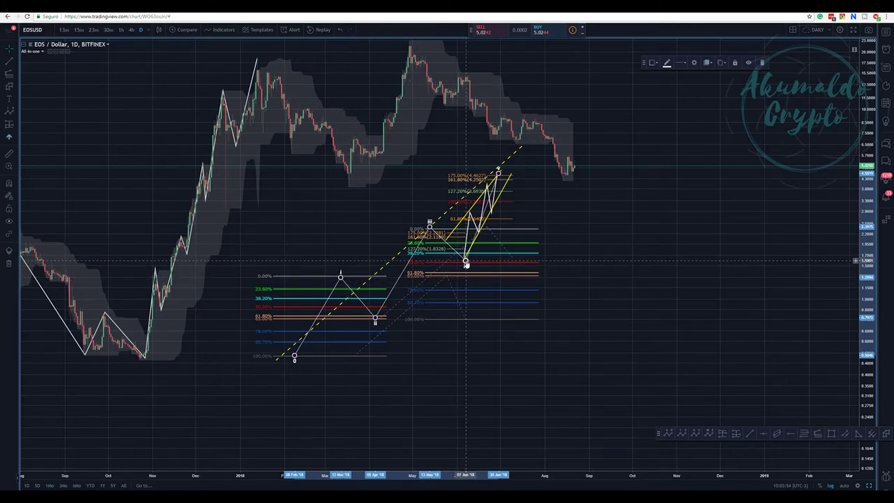
Step: Switch to the e-book reader and look through the leading diagonal and corrective pattern pages up to the irregular top diagrams in Figures 1-49 and 1-50
key("alt+Tab")
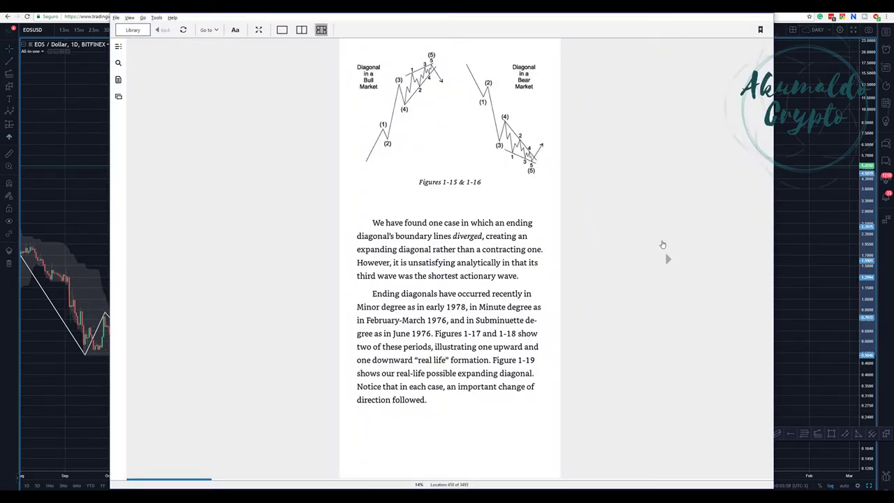
left_click(663, 244)
left_click(663, 244)
left_click(660, 249)
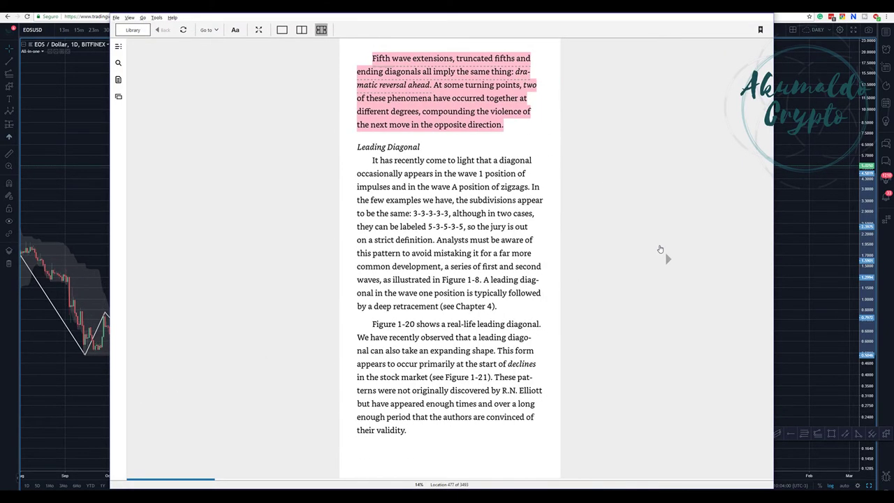
left_click(660, 248)
left_click(660, 249)
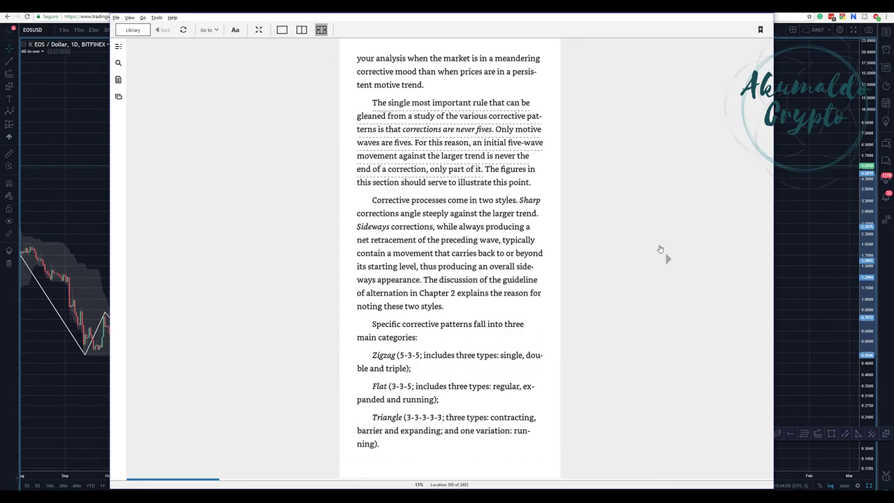
left_click(660, 249)
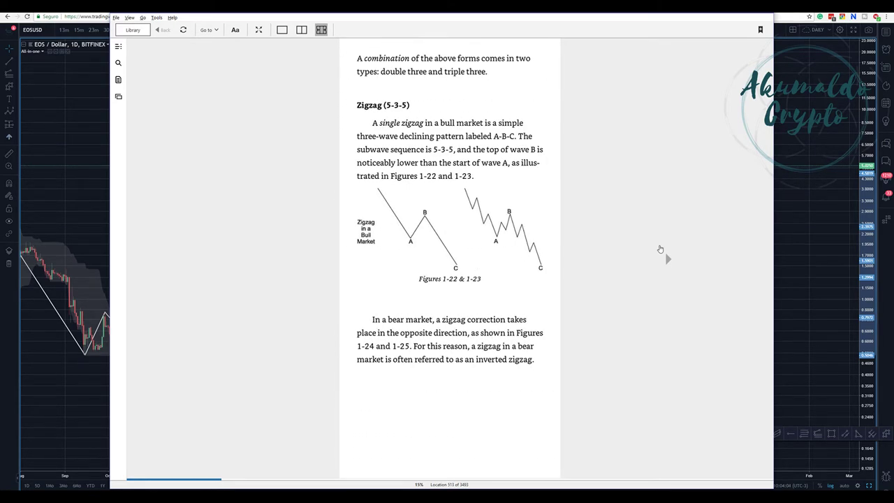
left_click(660, 248)
left_click(660, 249)
left_click(660, 248)
left_click(660, 248)
left_click(661, 248)
scroll(660, 249, "down", 4)
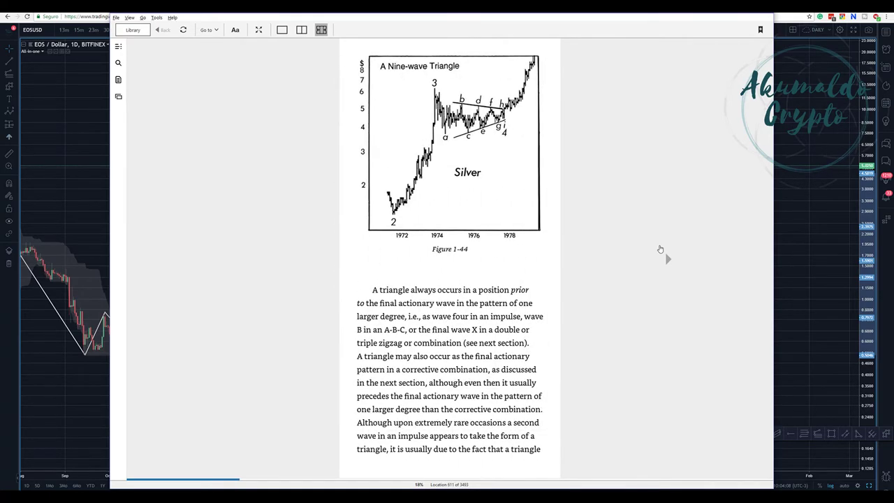
scroll(660, 249, "down", 5)
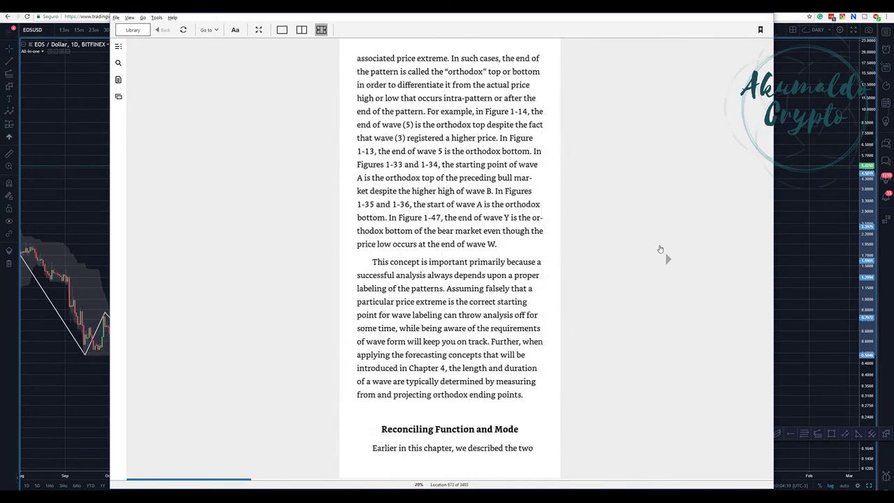
scroll(660, 249, "down", 3)
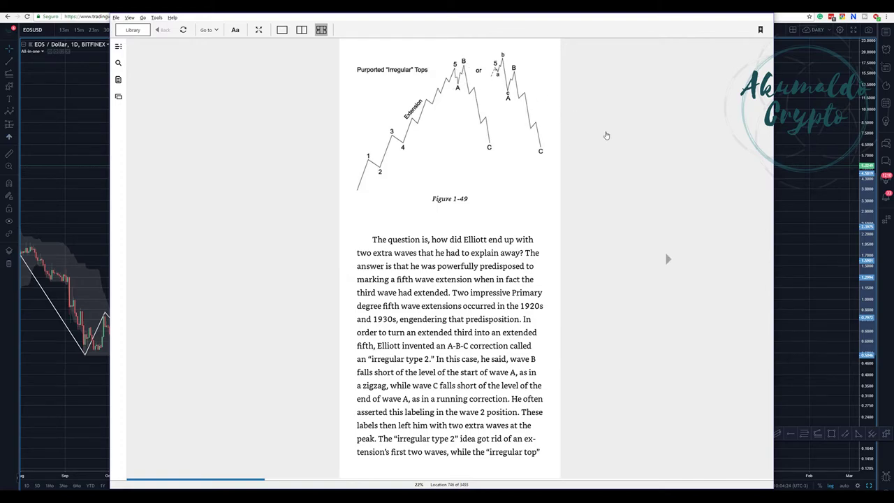
scroll(611, 151, "down", 1)
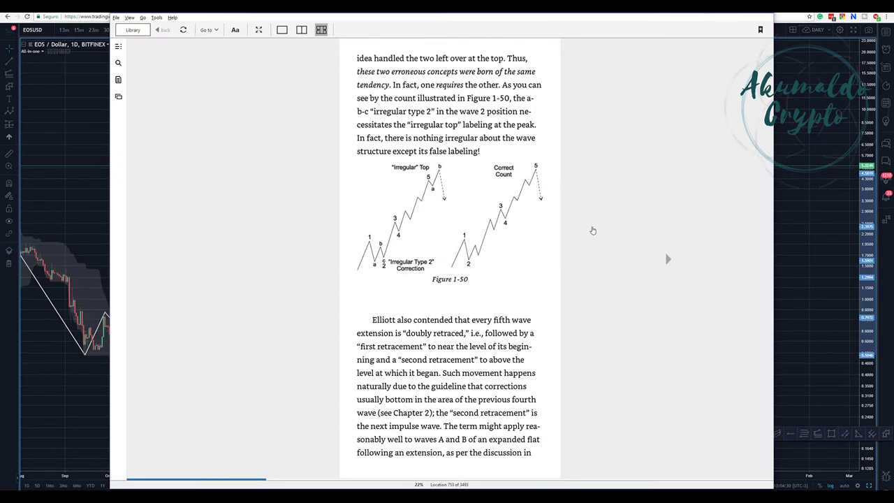
Step: Continue to Chapter 2 and examine the section on alternation within an impulse with Figure 2-1
scroll(618, 229, "down", 5)
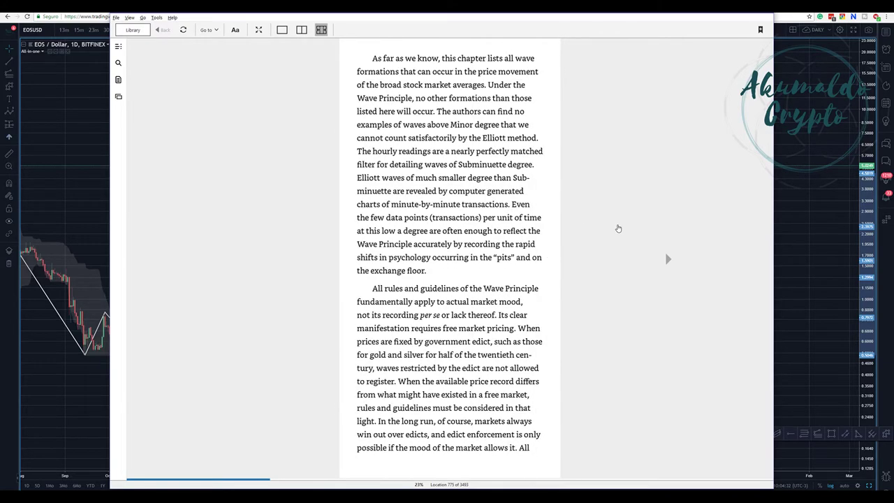
scroll(619, 228, "down", 1)
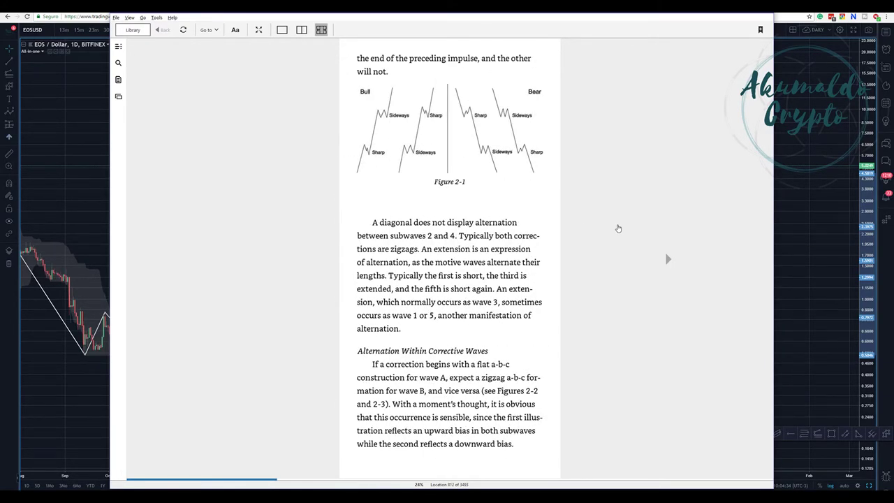
scroll(615, 228, "down", 1)
scroll(279, 248, "up", 1)
scroll(648, 249, "down", 1)
scroll(628, 245, "down", 1)
scroll(244, 233, "up", 1)
scroll(238, 235, "up", 2)
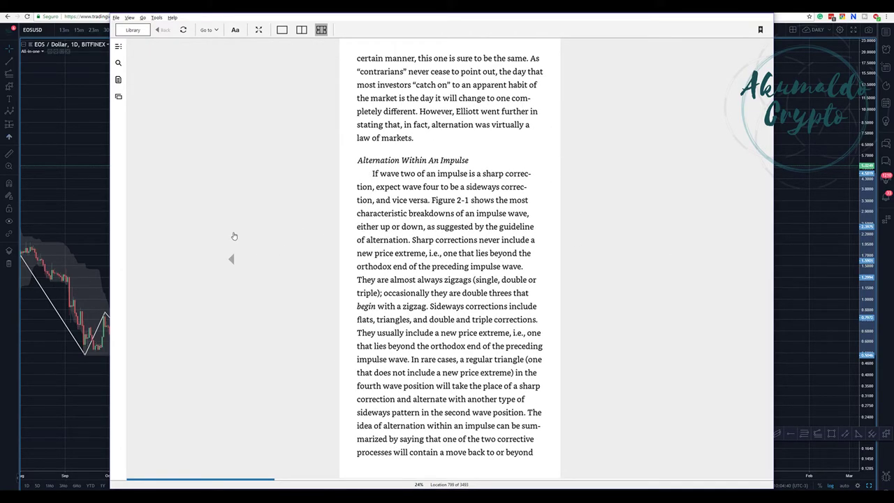
scroll(583, 248, "down", 1)
Step: Find the channeling section and examine the temporary channel construction in Figure 2-8
scroll(647, 234, "down", 3)
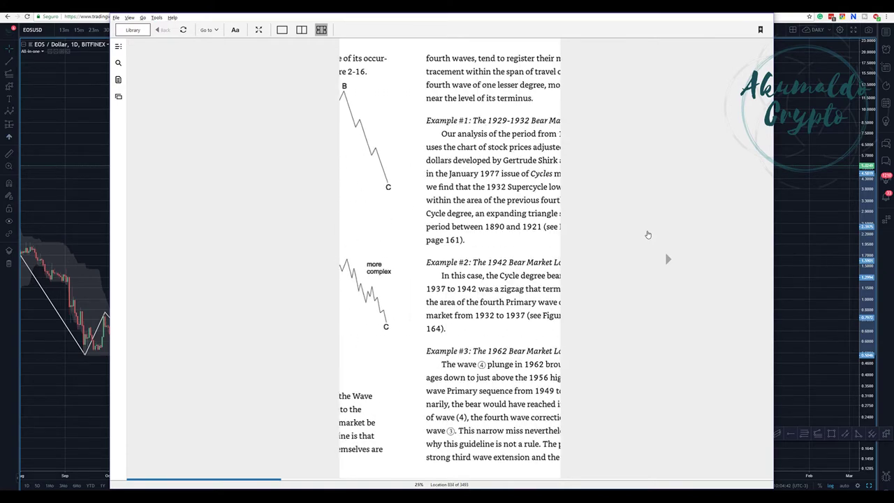
scroll(648, 235, "down", 2)
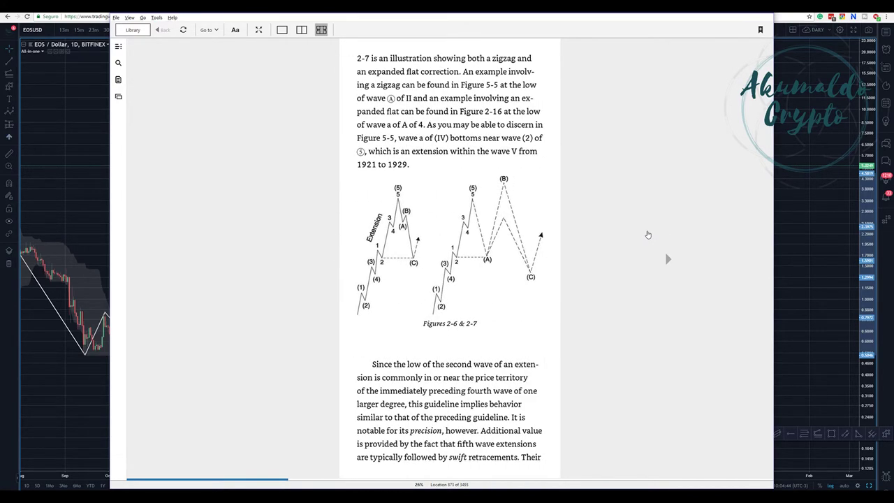
scroll(649, 235, "down", 4)
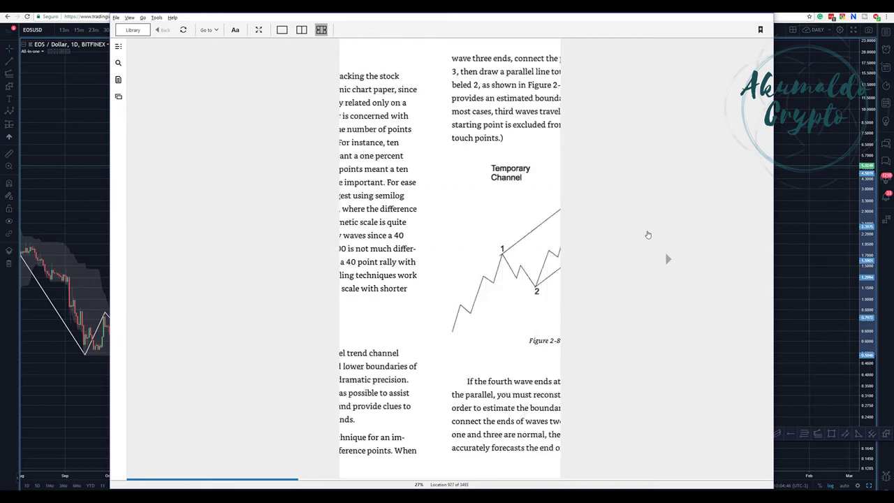
scroll(648, 235, "down", 1)
left_click(232, 257)
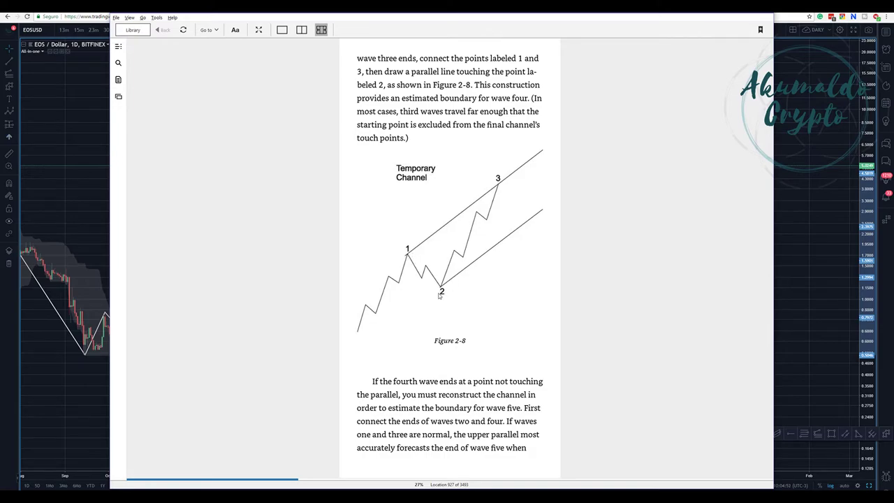
Step: Switch to the chart and draw a parallel channel from 9 March to 1 June 2018, upper line over waves i and iii, lower line along wave ii
key("alt+Tab")
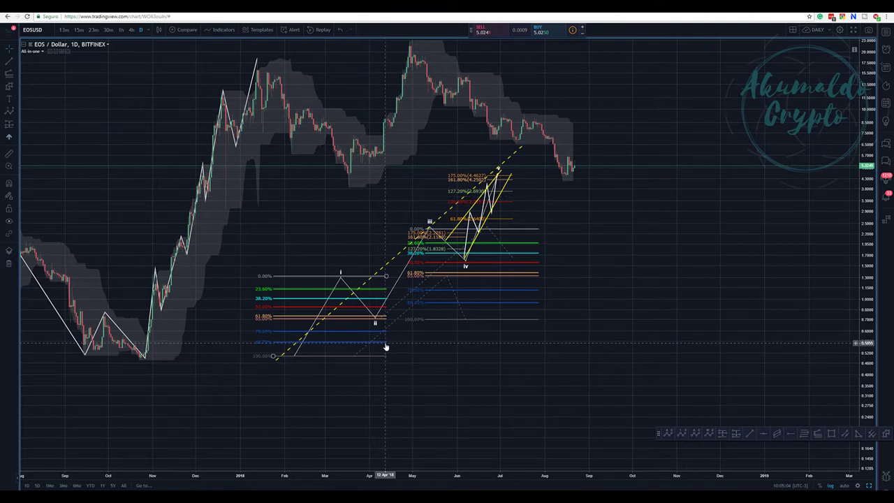
key("alt+Tab")
key("alt+Tab")
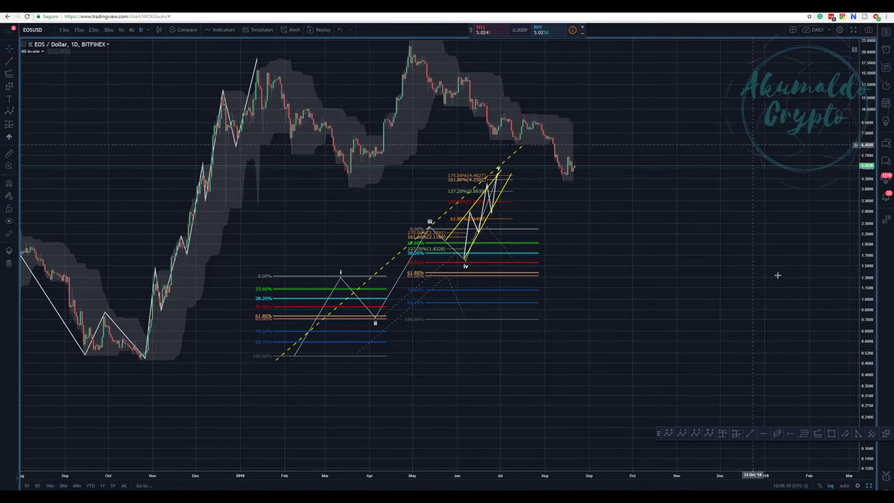
left_click(839, 433)
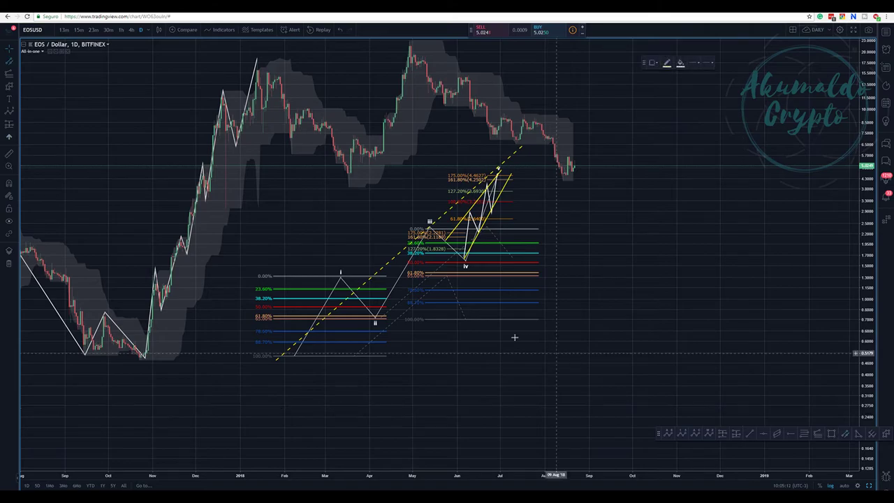
left_click(336, 277)
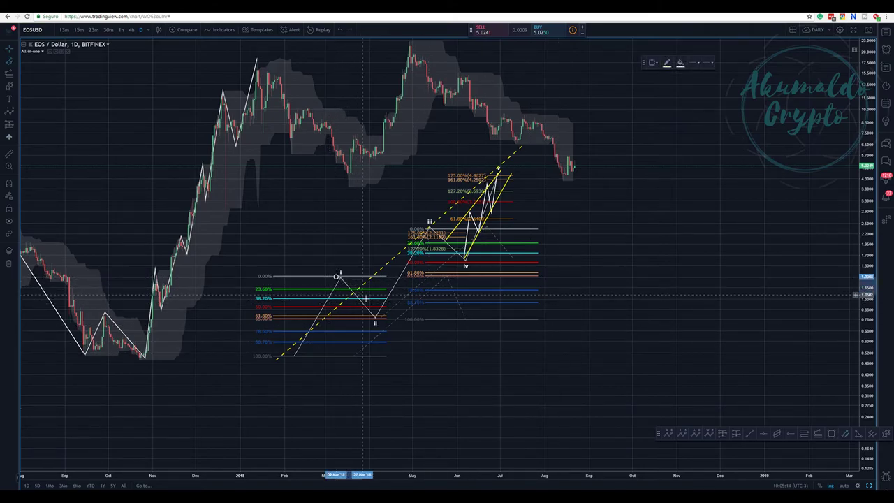
left_click(443, 220)
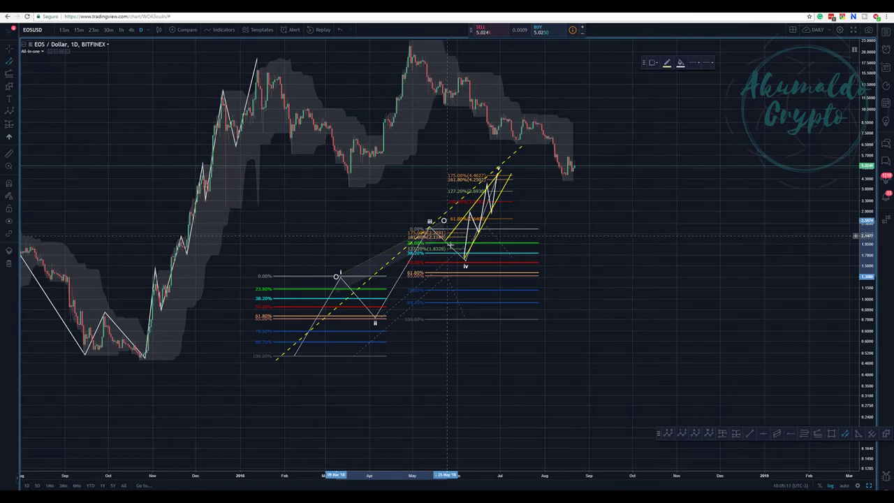
left_click(498, 259)
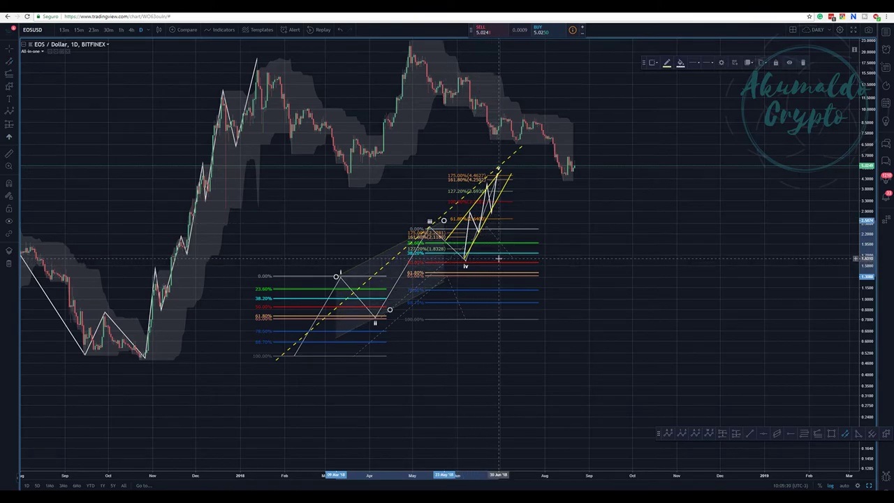
left_click_drag(445, 222, 471, 209)
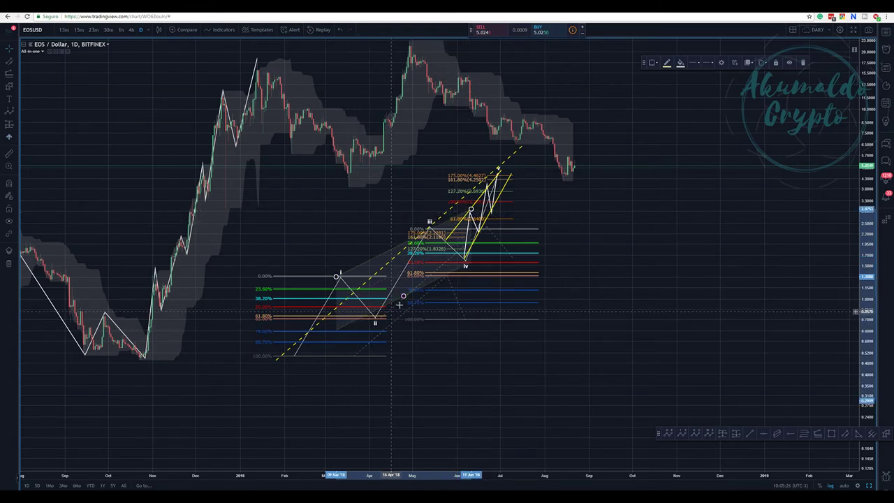
left_click_drag(403, 295, 403, 302)
left_click_drag(473, 210, 456, 211)
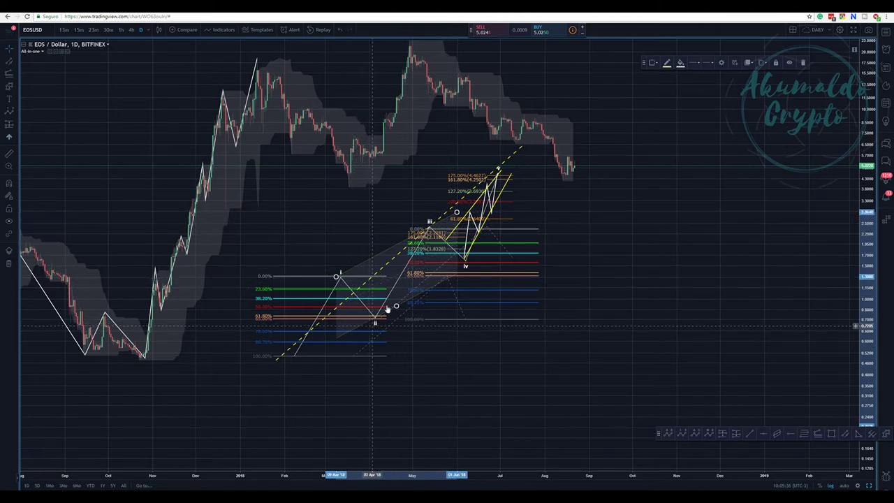
Step: Consult the final channel in the book's Figure 2-9, and stretch the chart's channel to run from 19 March to 10 July 2018, below wave v
key("alt+Tab")
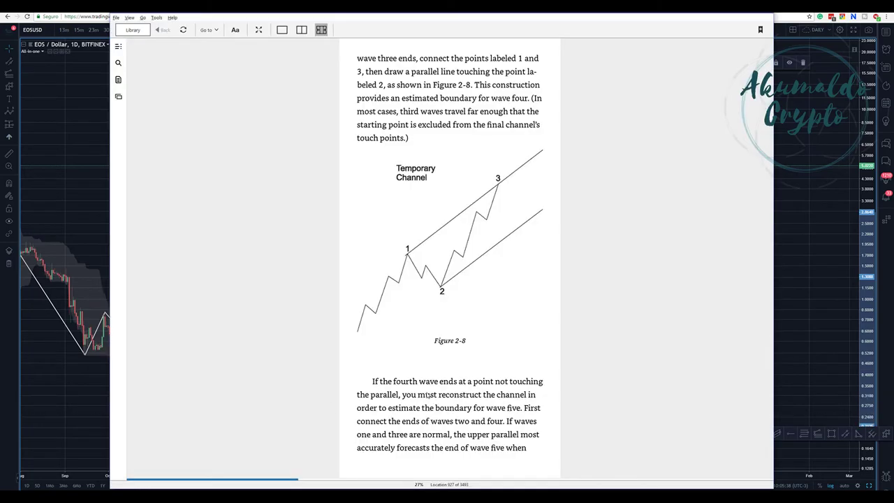
left_click(646, 256)
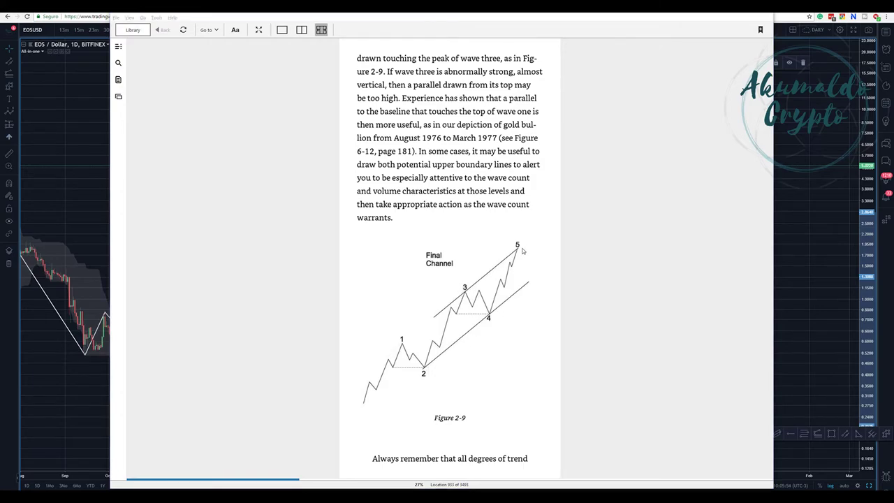
key("alt+Tab")
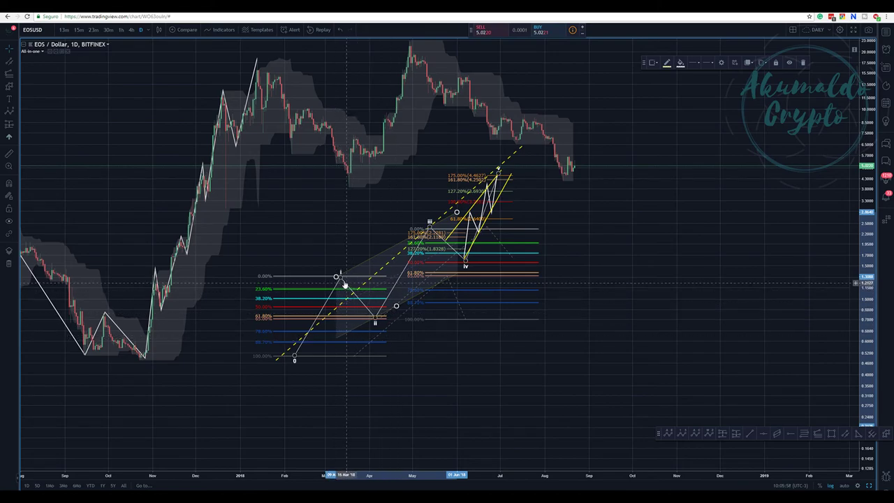
mouse_move(336, 276)
left_mouse_down()
mouse_move(367, 278)
mouse_move(350, 287)
left_mouse_up()
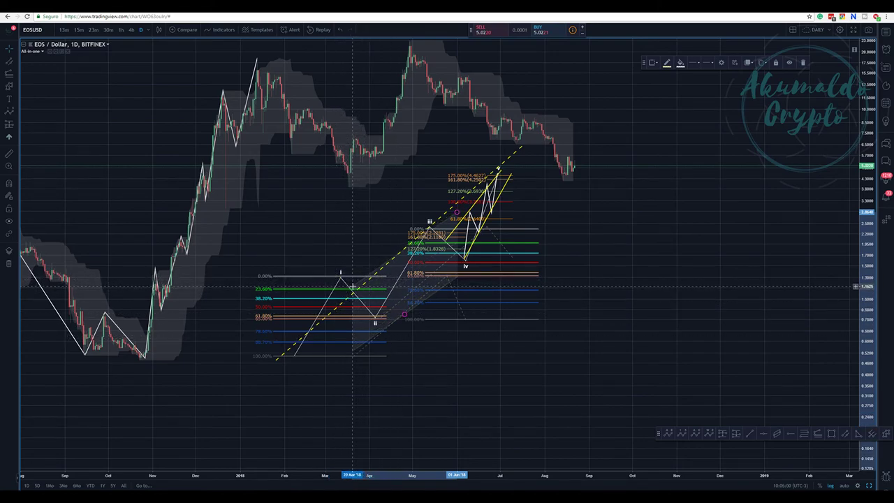
left_click_drag(458, 212, 512, 161)
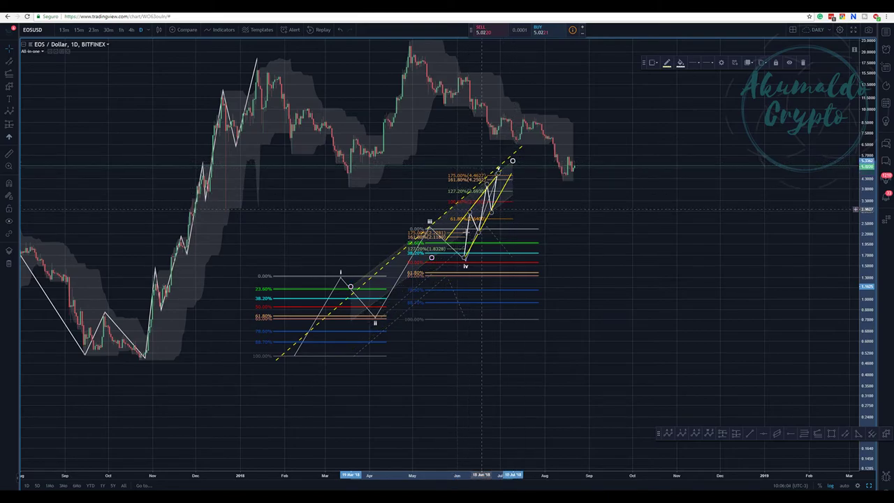
left_click_drag(442, 271, 456, 299)
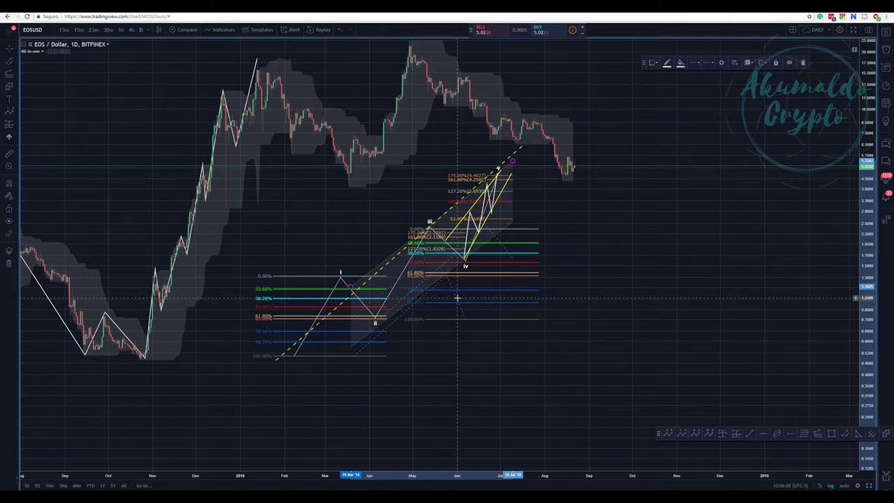
Step: Move point iv to 4 June 2018 and narrow the channel so its lower line runs along waves ii and iv
left_click(466, 262)
left_click_drag(462, 262, 461, 260)
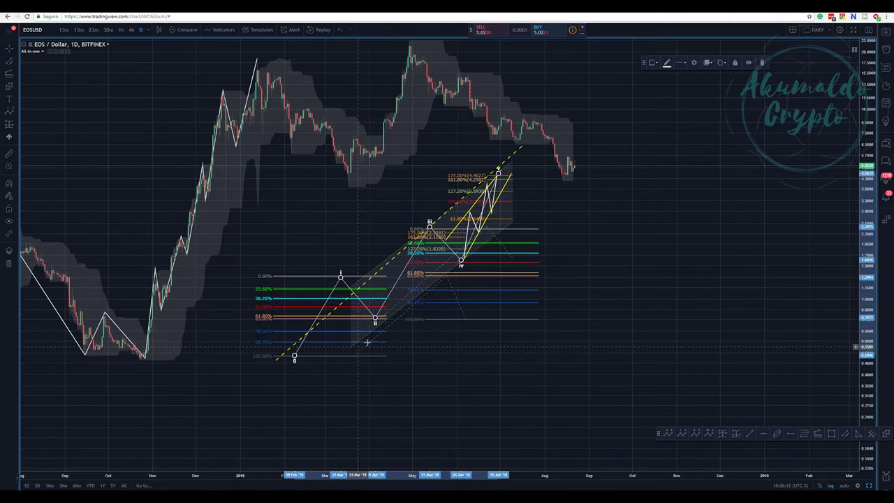
left_click(512, 224)
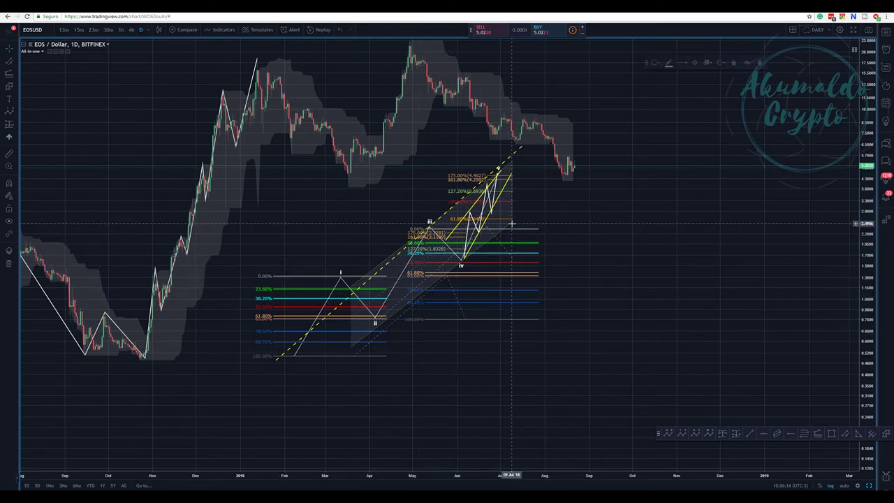
left_click(431, 287)
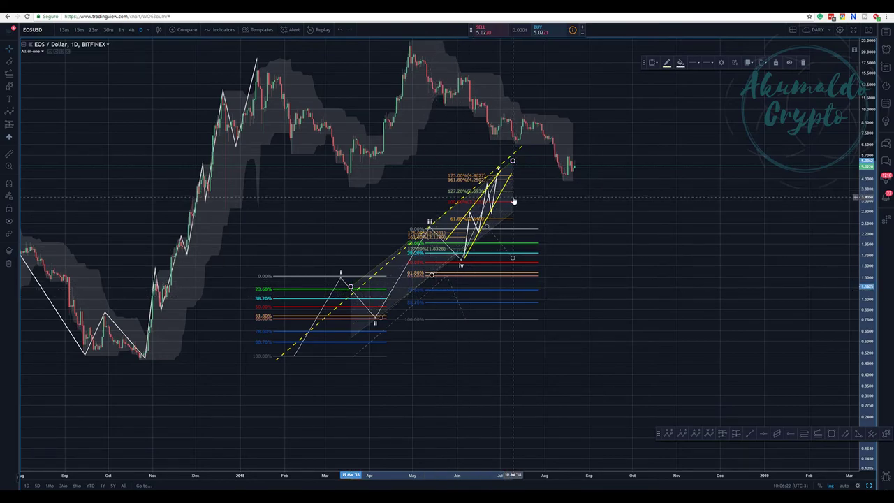
Step: Recheck Figure 2-9 in the book, and draw a white five-leg path on the chart from point ii up to point iii
key("alt+Tab")
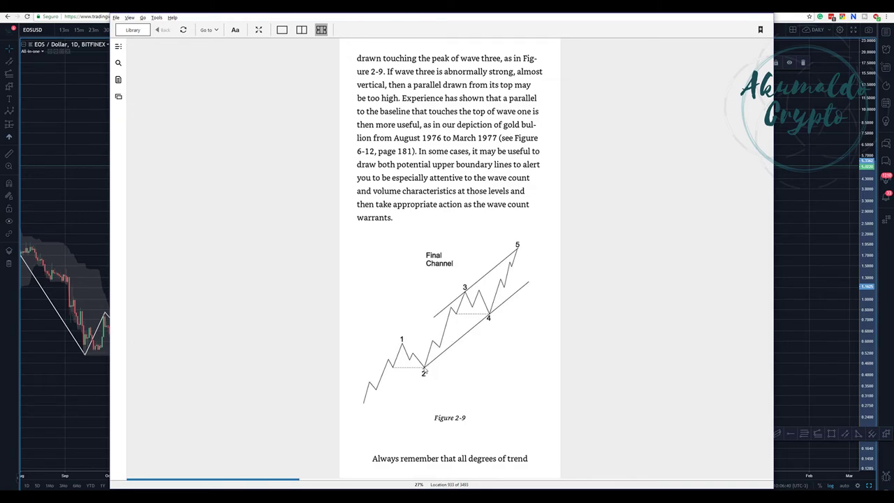
left_click(84, 202)
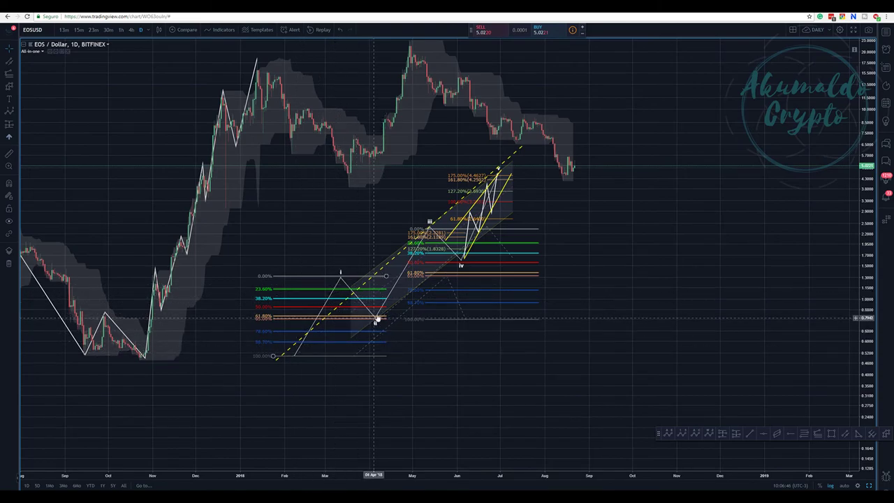
left_click(11, 89)
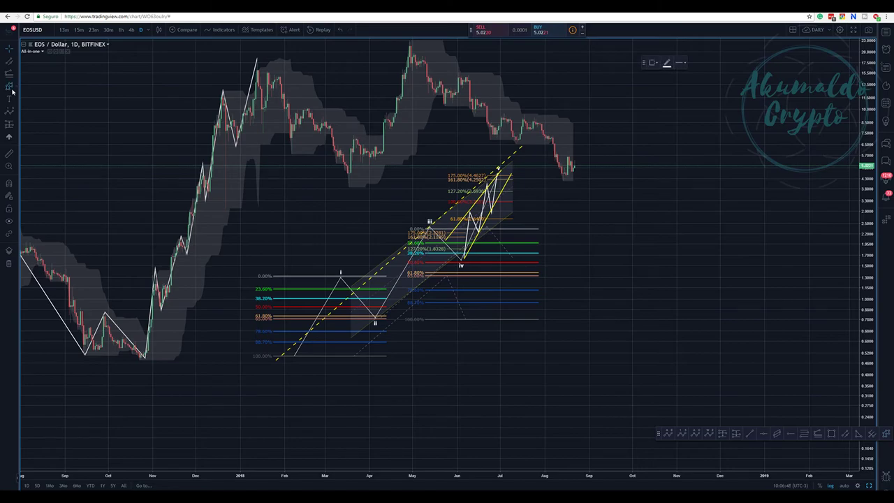
left_click(375, 318)
left_click(382, 276)
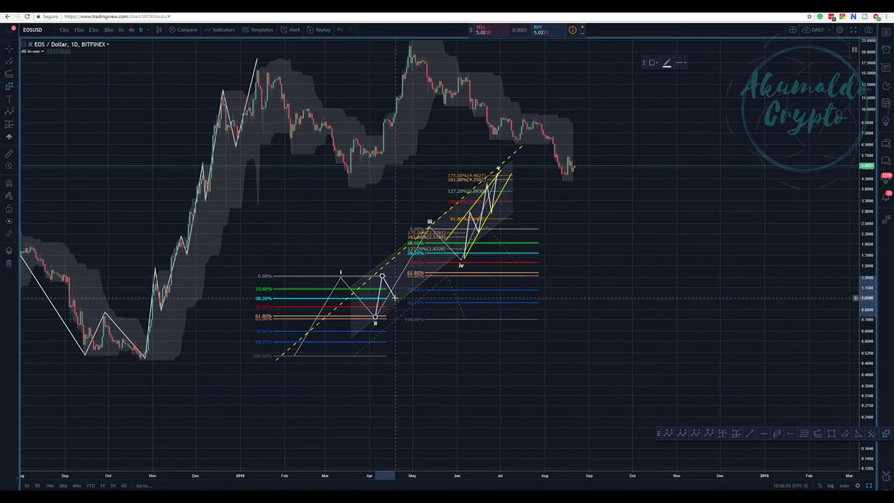
left_click(394, 297)
left_click(412, 230)
left_click(421, 256)
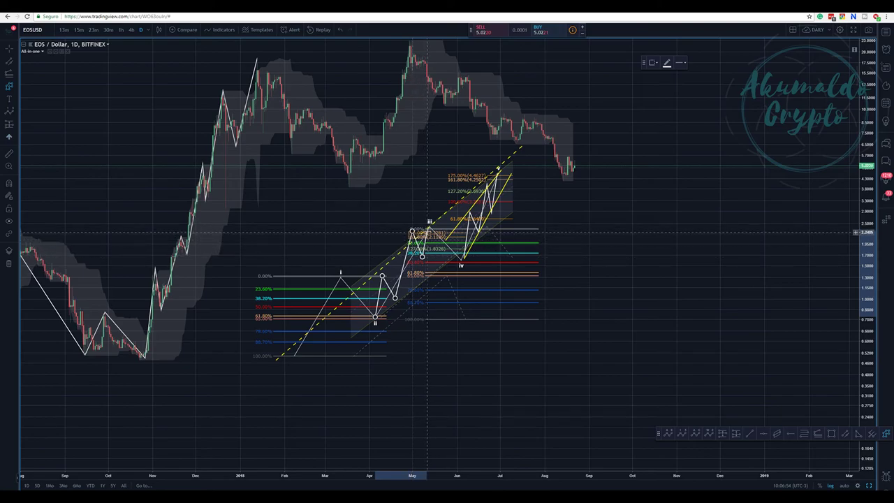
double_click(430, 229)
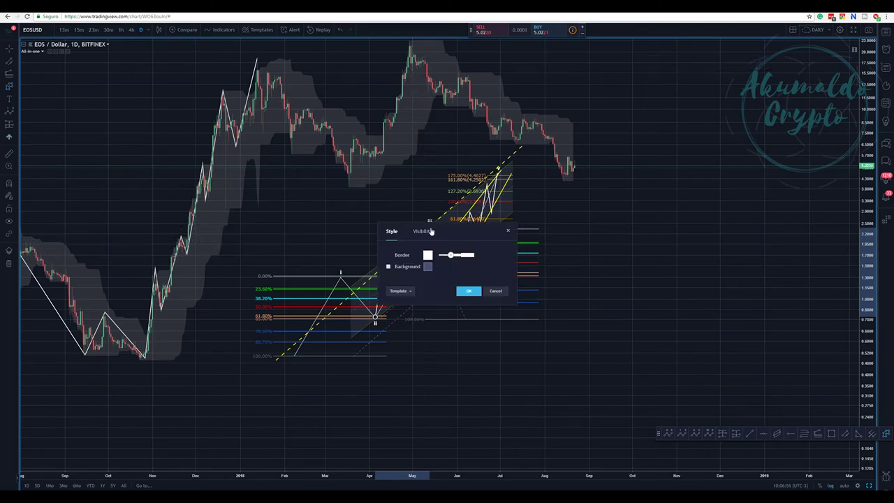
left_click(509, 232)
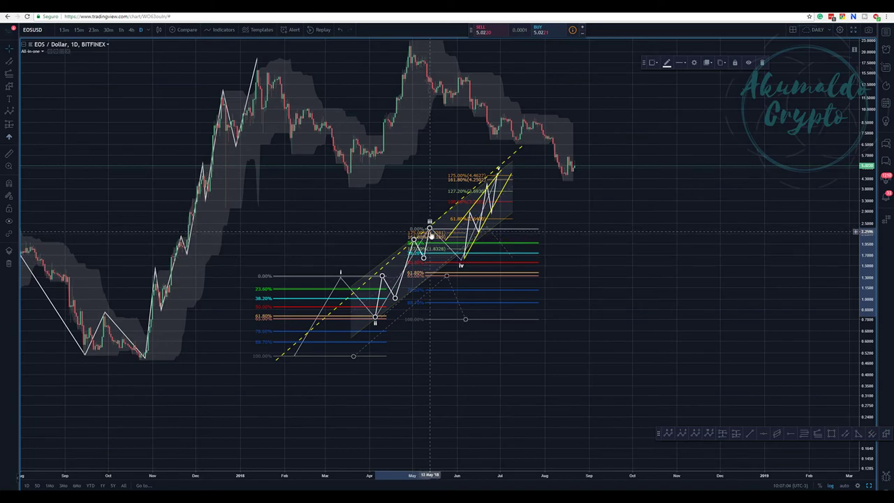
Step: Raise point iii slightly to about 2.43 and shift point iv back to 30 May 2018 near the channel's lower line
left_click(422, 259)
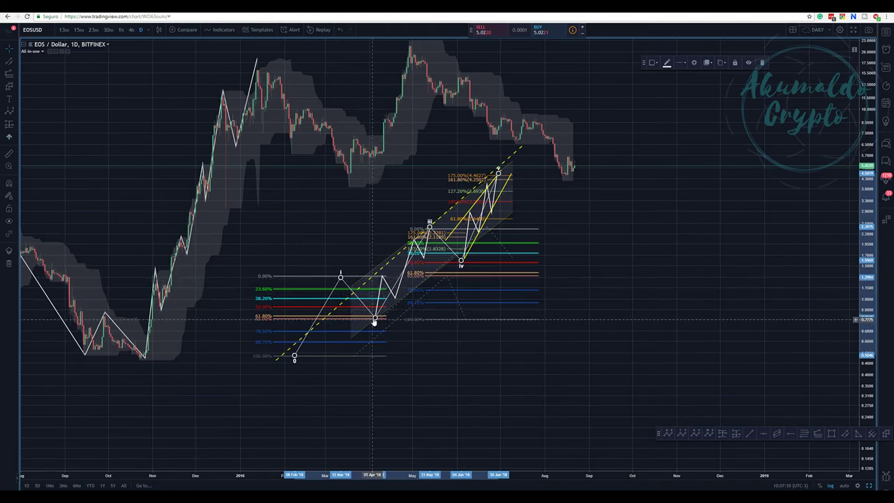
left_click(424, 260)
left_click_drag(431, 225, 430, 222)
left_click_drag(461, 260, 454, 260)
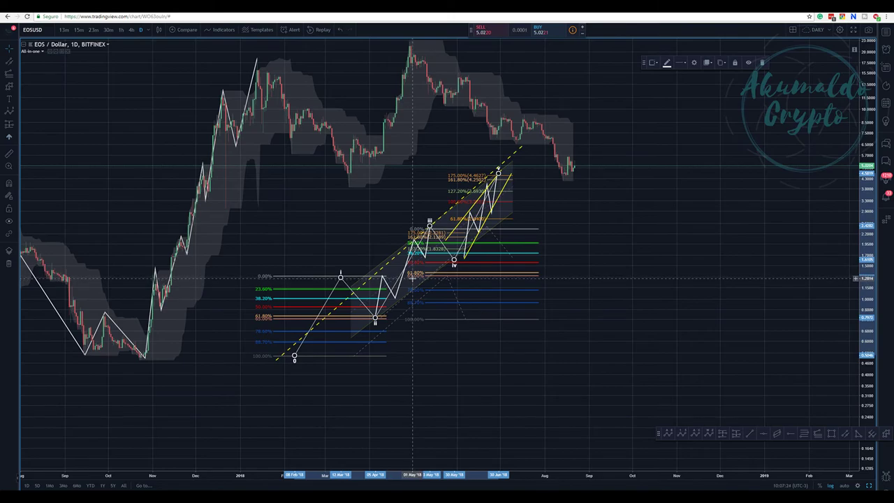
Step: Return to the e-book reader and examine the throw-over section with Figure 2-10
key("alt+Tab")
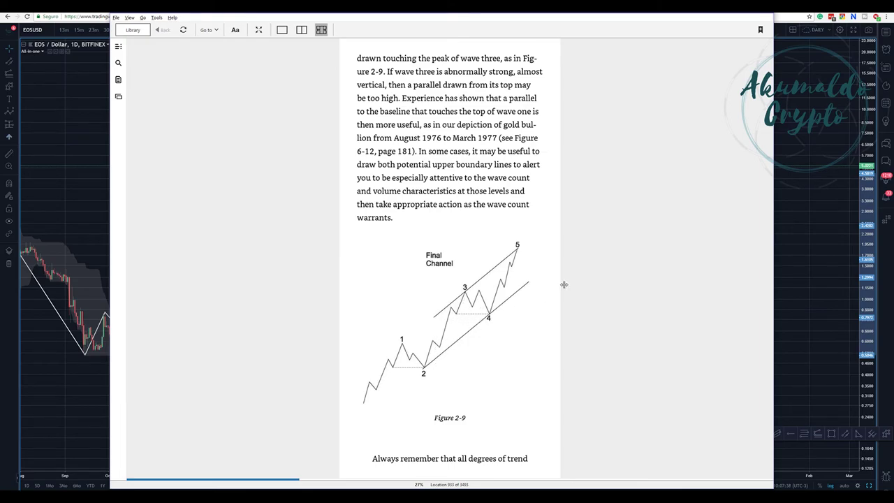
left_click(582, 270)
left_click(582, 271)
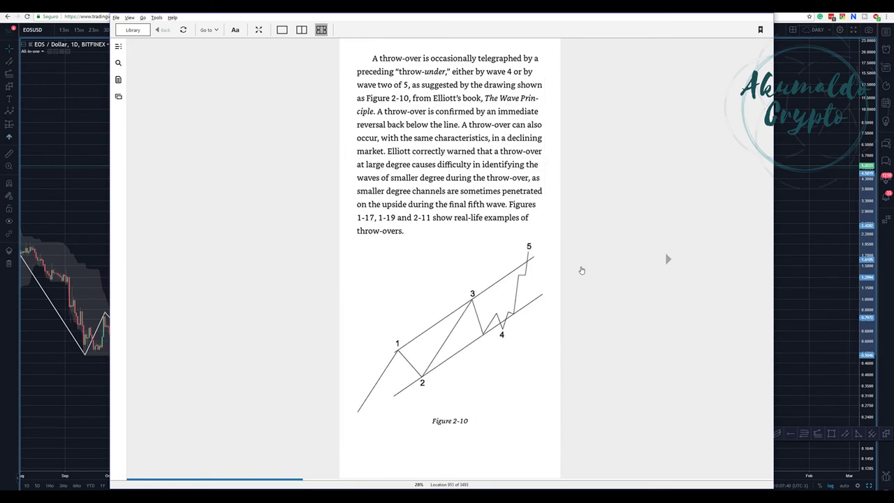
left_click(582, 271)
left_click(281, 271)
Step: Look through the following pages, including incorrect and correct counting in Figure 2-13, up to the text on wave personality
left_click(618, 260)
left_click(618, 261)
left_click(619, 261)
left_click(619, 261)
left_click(619, 261)
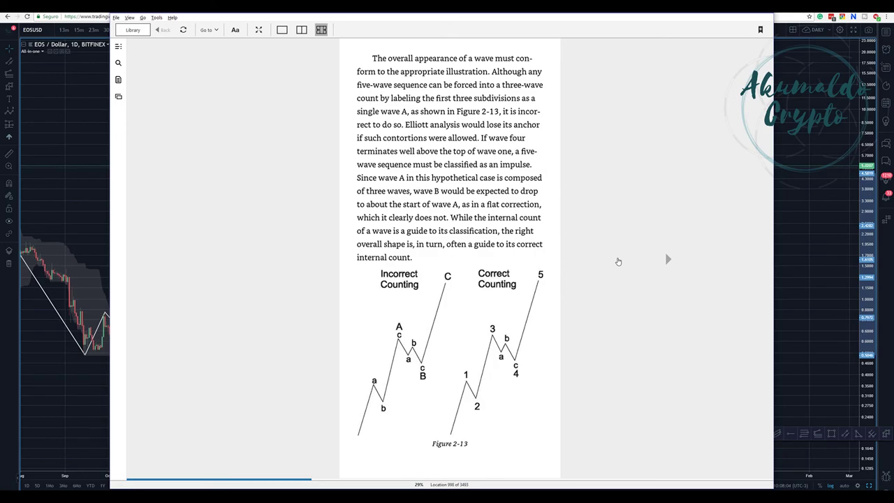
left_click(618, 261)
left_click(618, 261)
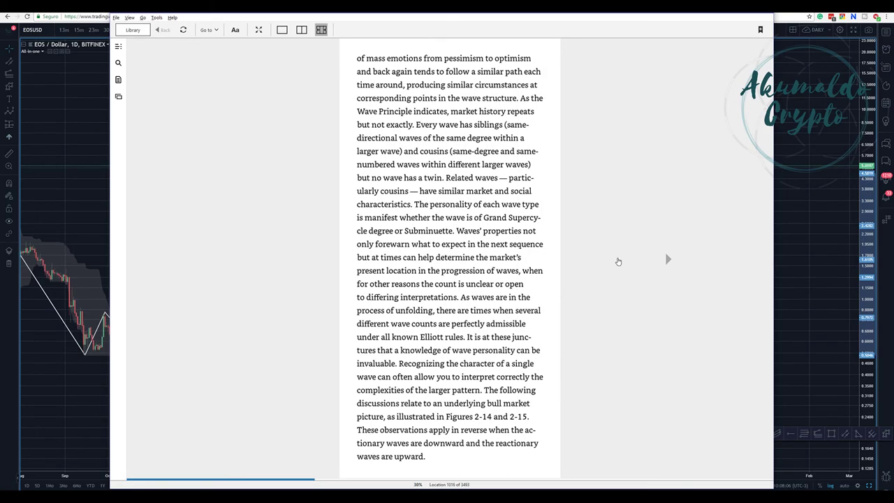